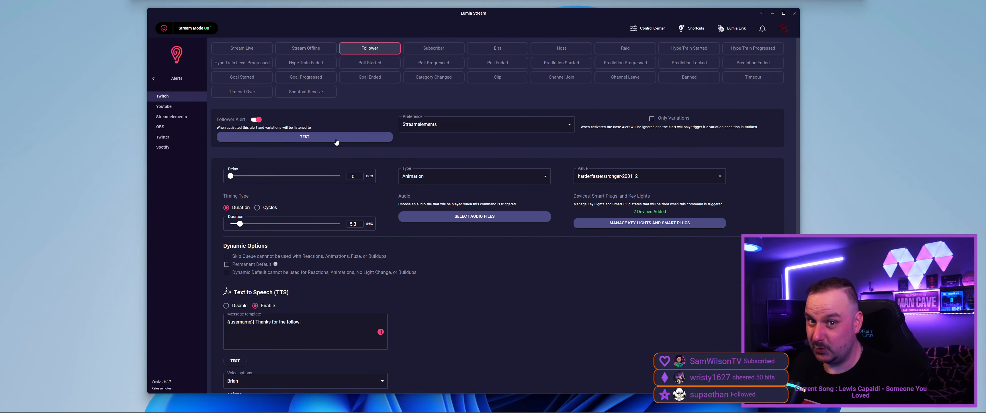
# - Test the Twitch follower alert, and look through the full list of available connections
pyautogui.click(336, 142)
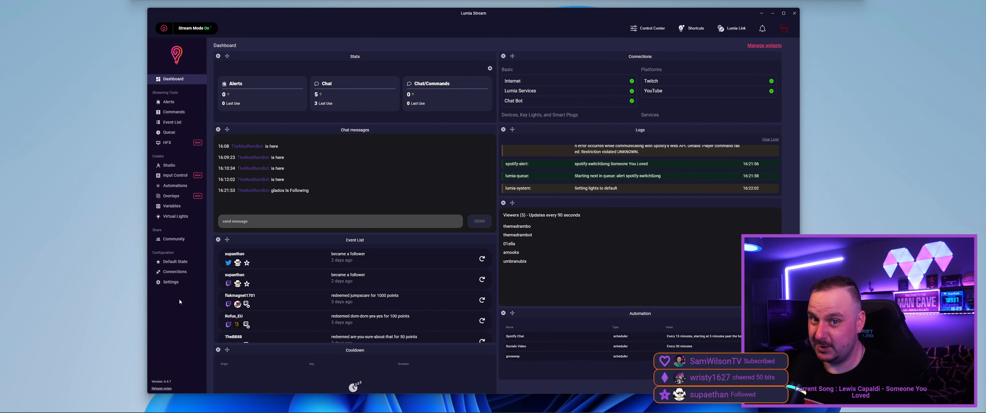
pyautogui.click(174, 196)
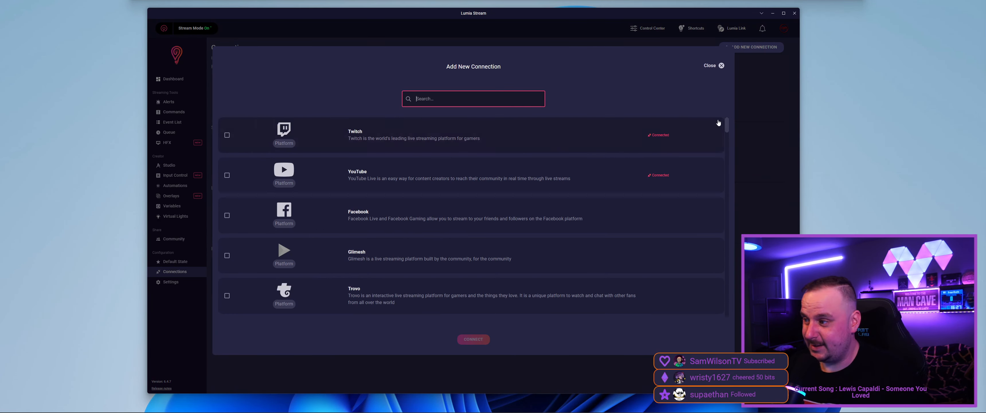
pyautogui.moveTo(726, 125); pyautogui.dragTo(709, 315)
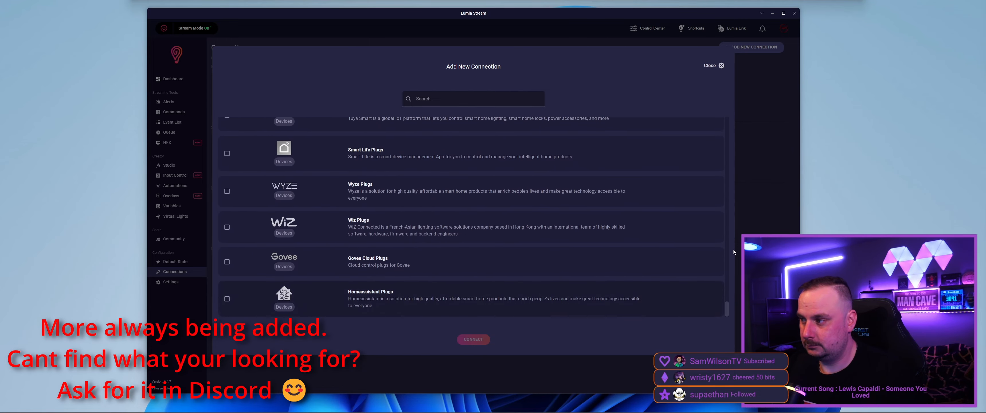
pyautogui.click(722, 68)
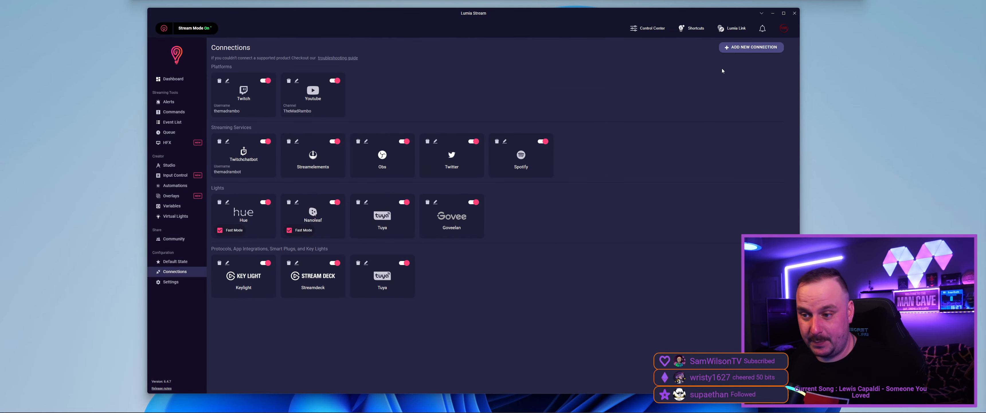
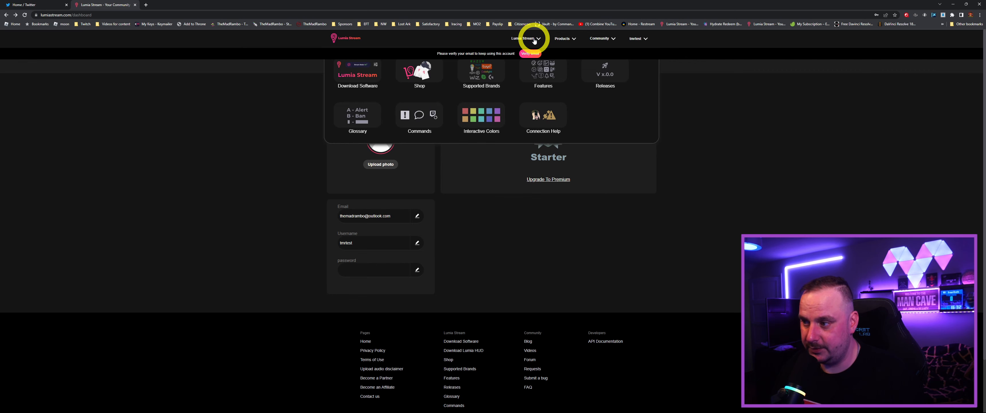
# - Look through the website's Products and Community menus, and open the Lumia Stream software download page
pyautogui.click(569, 40)
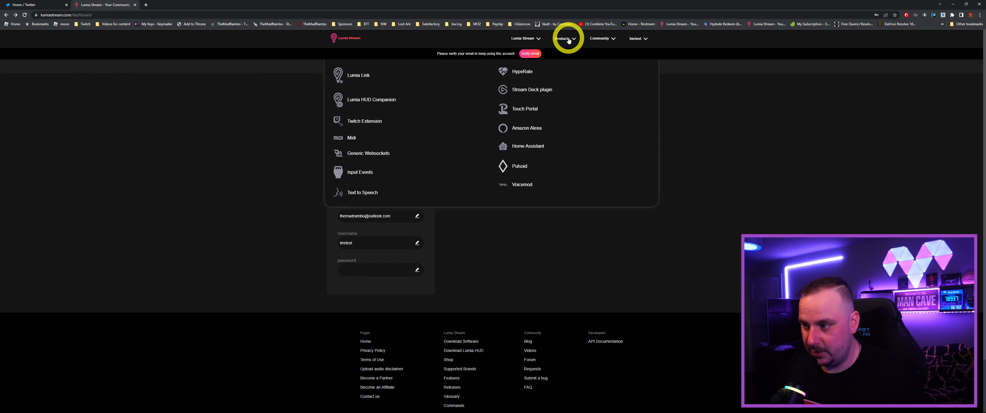
pyautogui.click(602, 40)
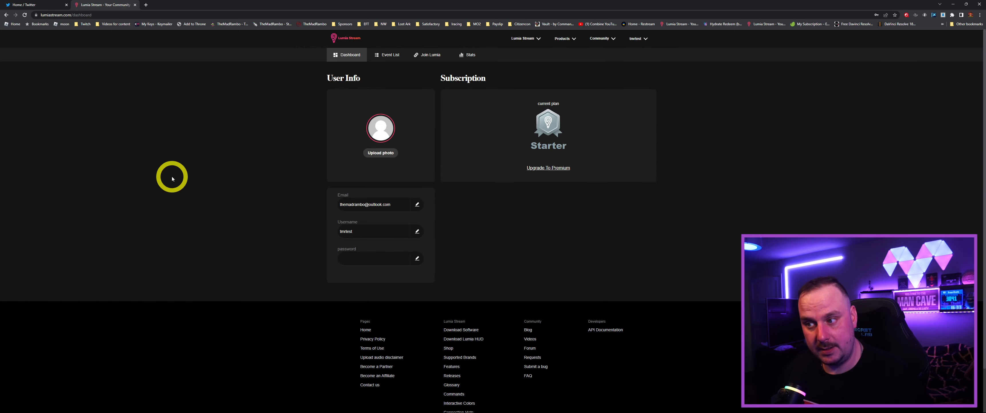
pyautogui.click(533, 40)
pyautogui.click(374, 70)
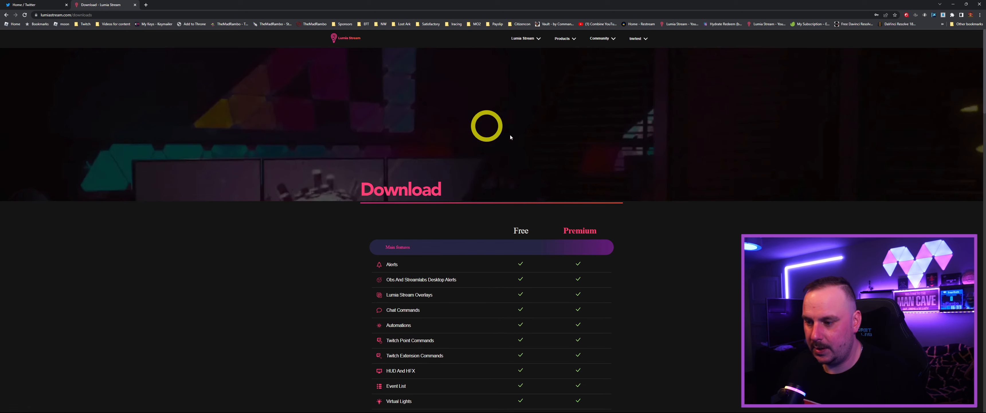
# - Examine the Free and Premium feature comparison down to the download options
pyautogui.scroll(-3, 670, 199)
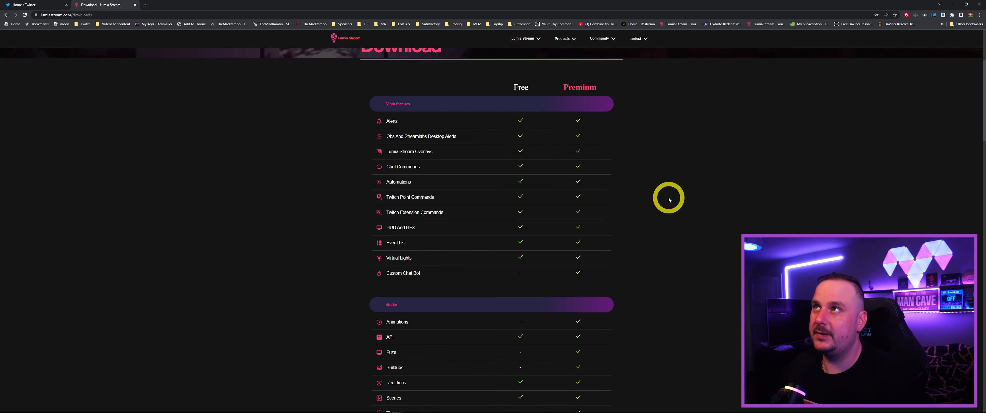
pyautogui.scroll(-3, 670, 199)
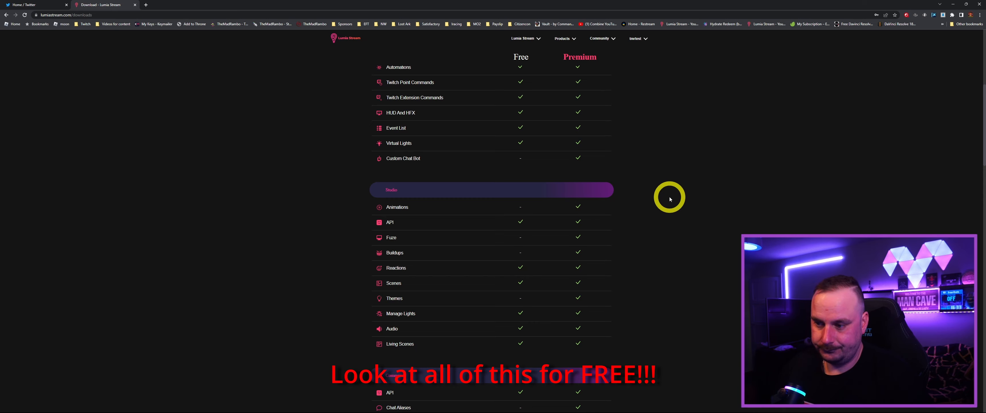
pyautogui.scroll(-5, 670, 199)
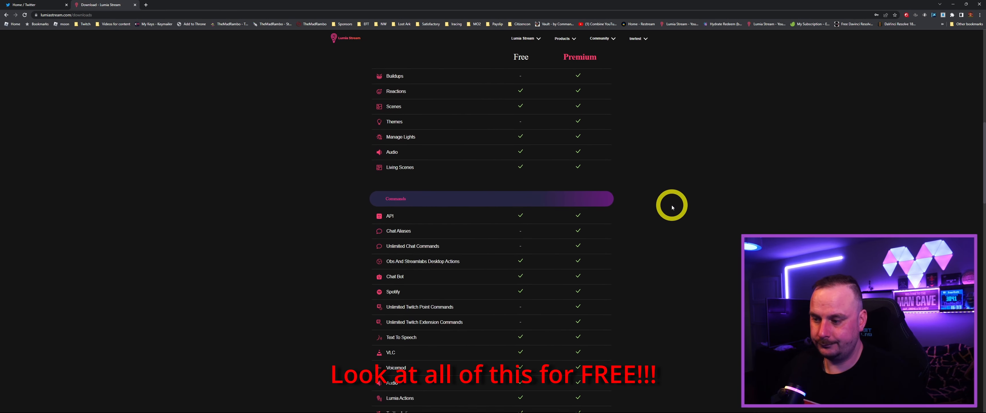
pyautogui.scroll(-2, 672, 208)
pyautogui.scroll(-7, 673, 208)
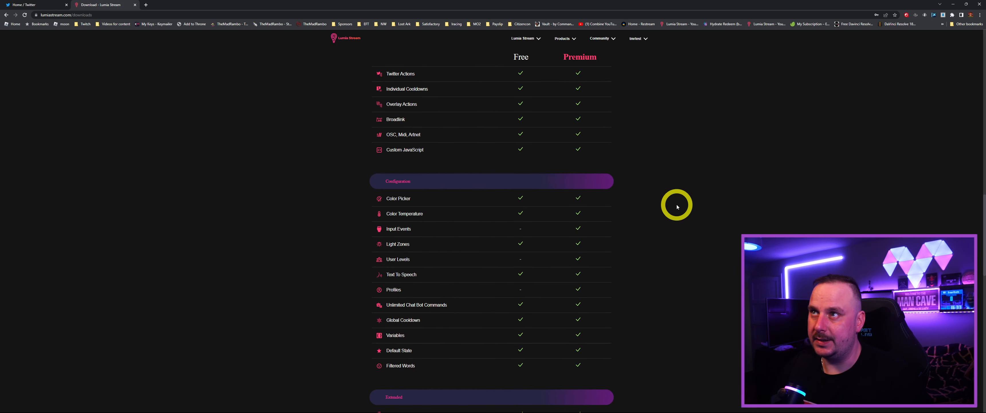
pyautogui.scroll(2, 677, 207)
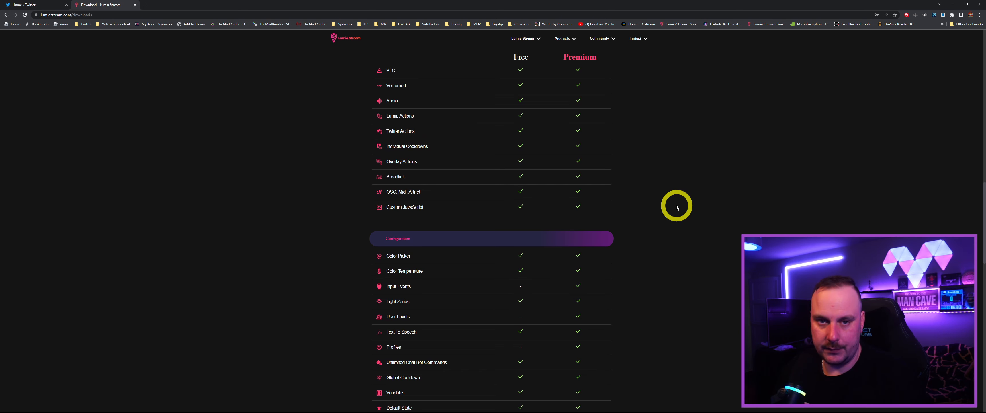
pyautogui.scroll(-6, 677, 208)
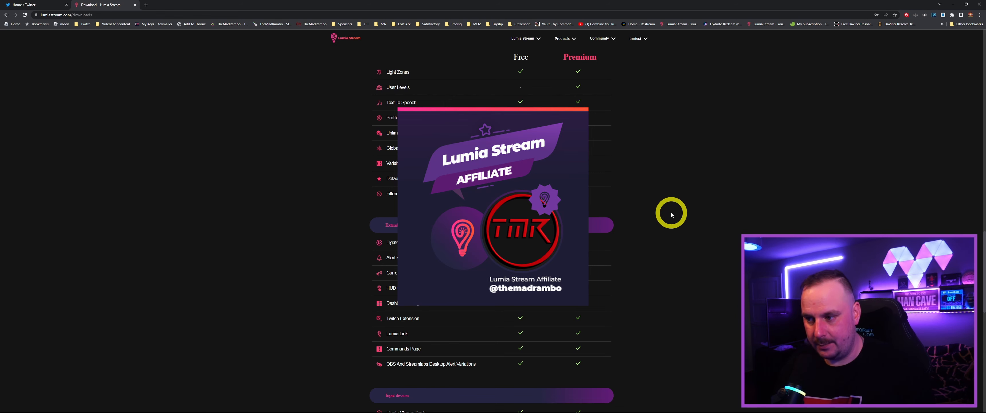
pyautogui.scroll(-15, 671, 215)
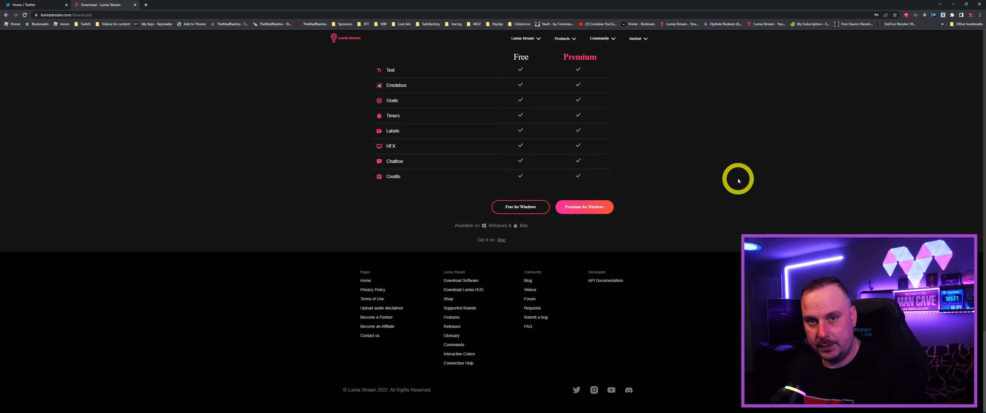
# - Download the free Windows version of Lumia Stream, install it in the default folder, and launch it
pyautogui.click(526, 208)
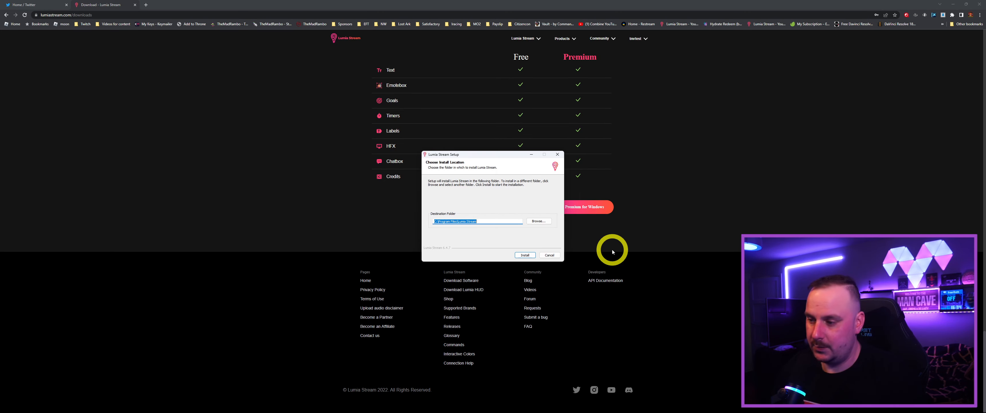
pyautogui.click(526, 254)
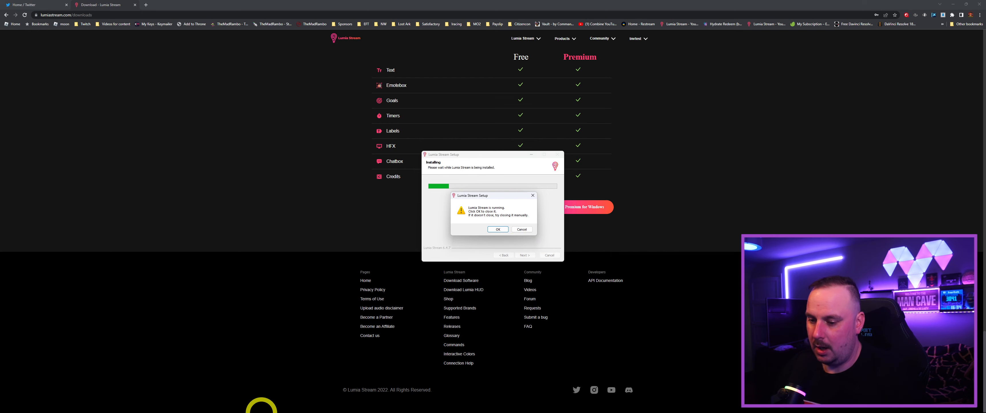
pyautogui.press('super')
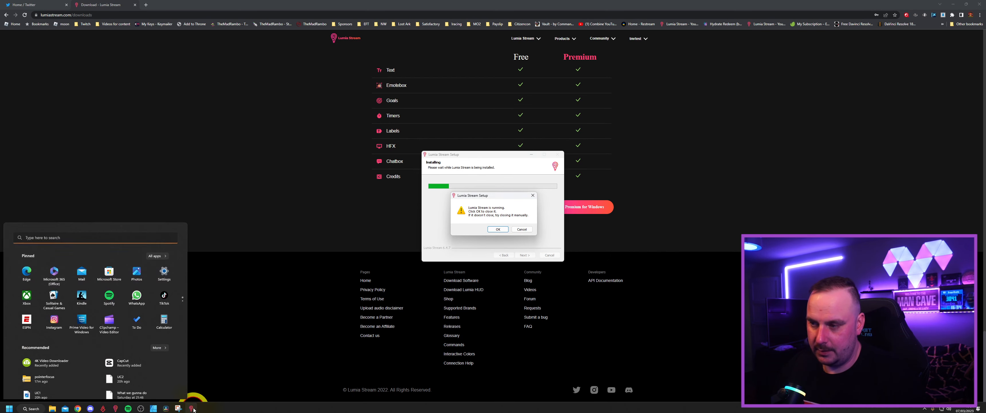
pyautogui.click(193, 409)
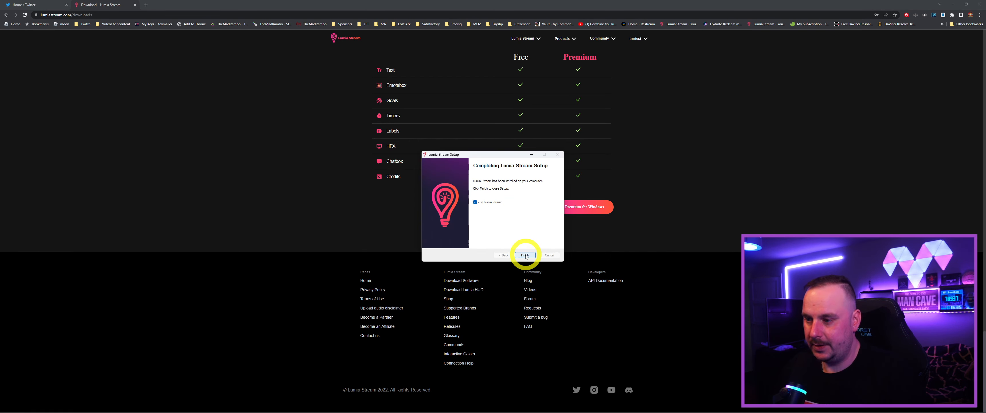
pyautogui.click(527, 255)
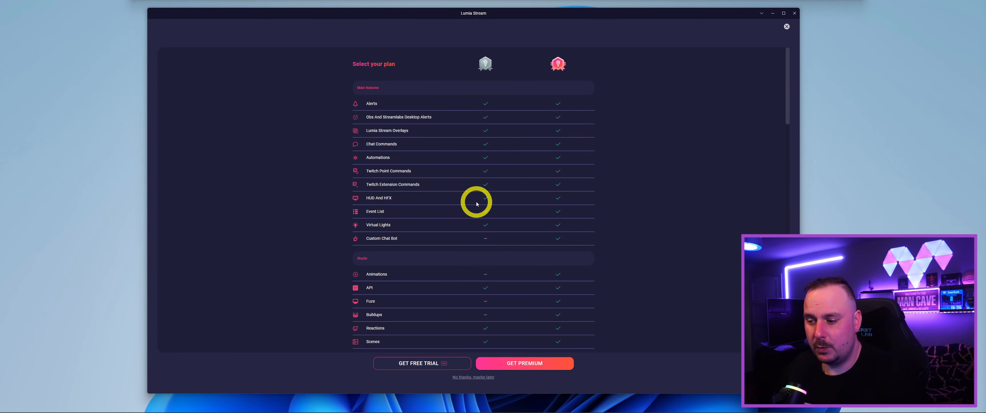
# - Choose the free trial plan and activate the 7-day trial
pyautogui.click(402, 366)
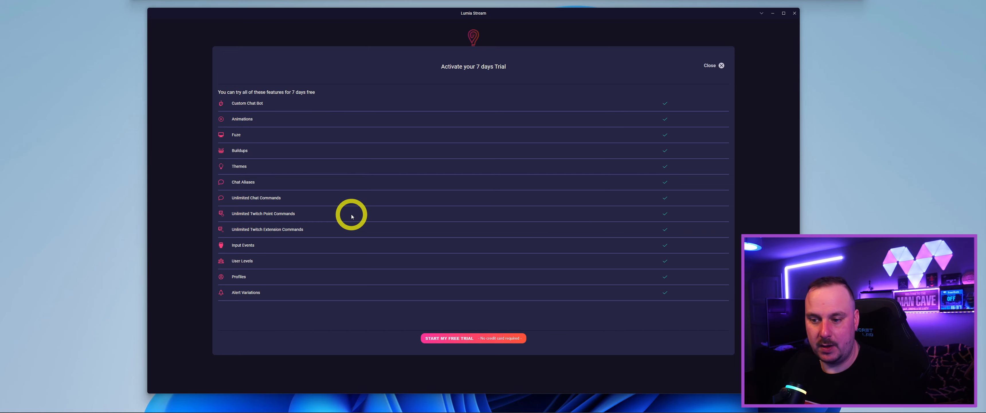
pyautogui.click(475, 339)
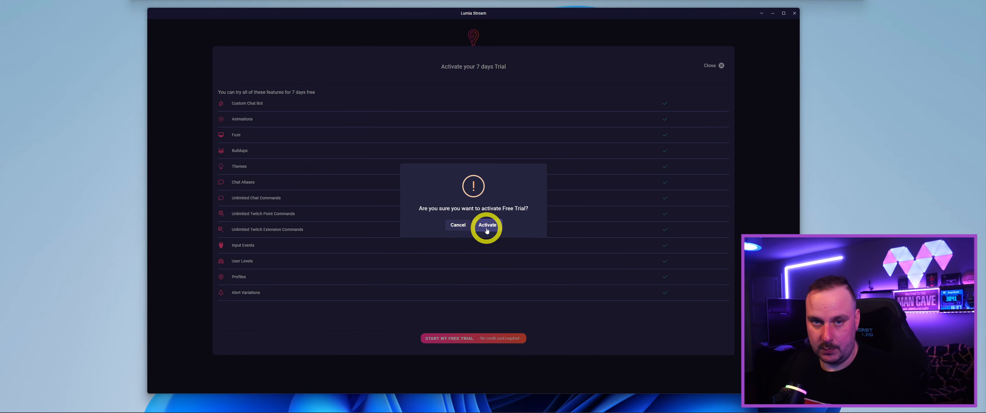
pyautogui.click(487, 226)
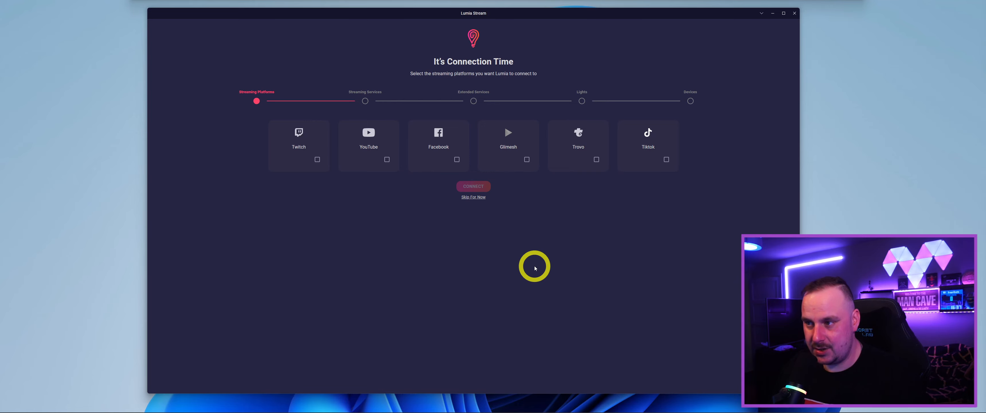
# - Connect Twitch as the streaming platform, reviewing its permissions and accepting the default selection
pyautogui.click(319, 158)
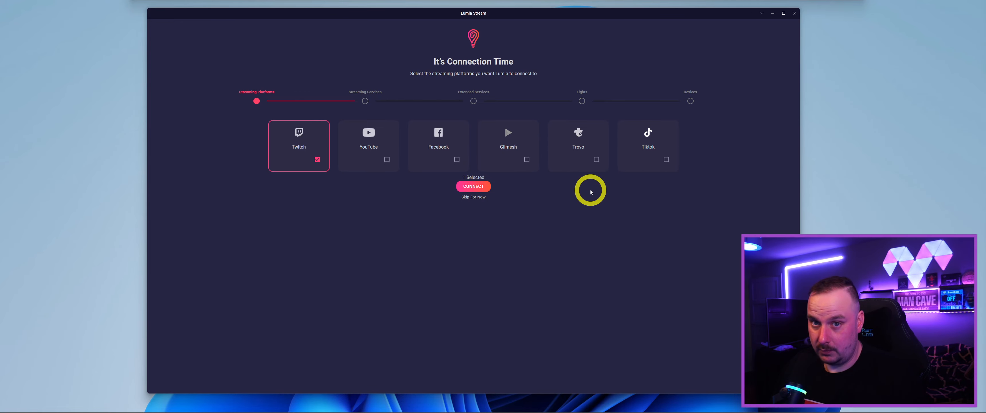
pyautogui.click(474, 186)
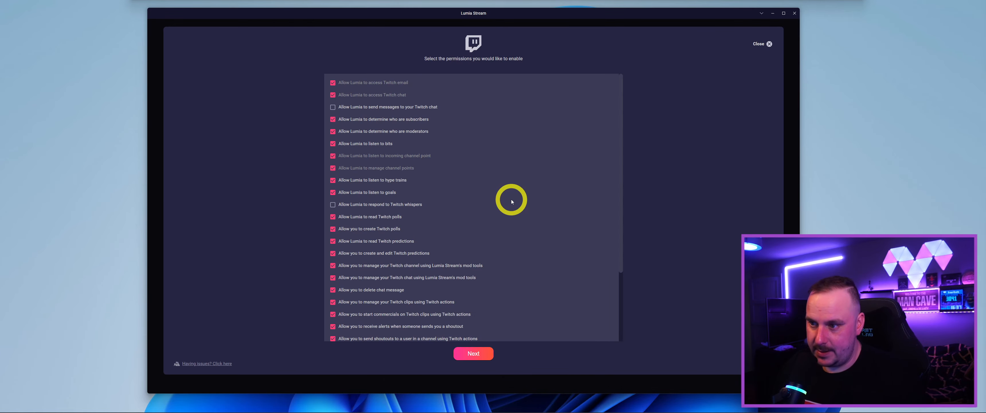
pyautogui.scroll(-2, 511, 200)
pyautogui.scroll(3, 535, 228)
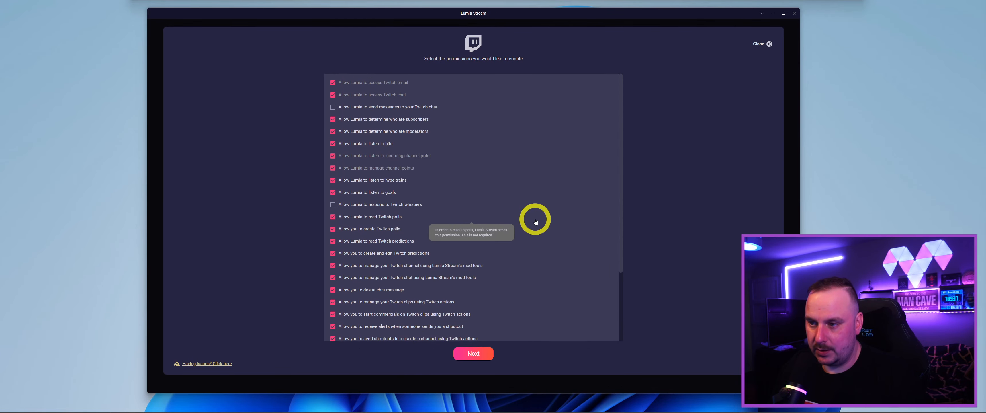
pyautogui.moveTo(332, 107)
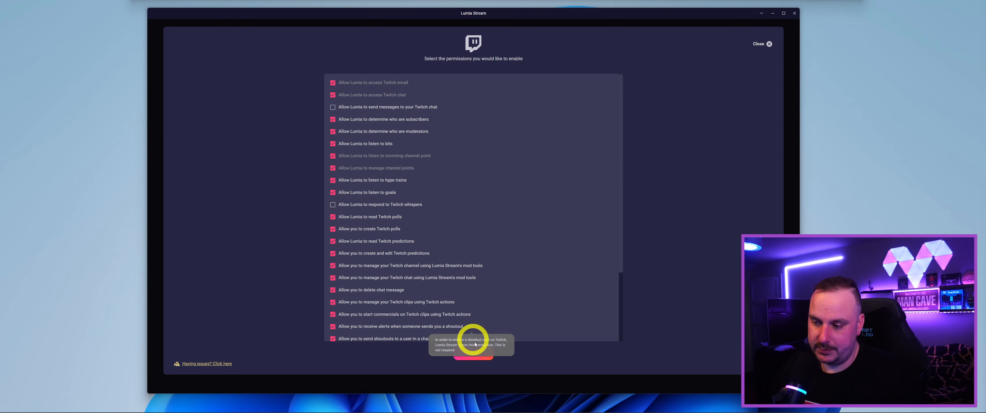
pyautogui.click(474, 354)
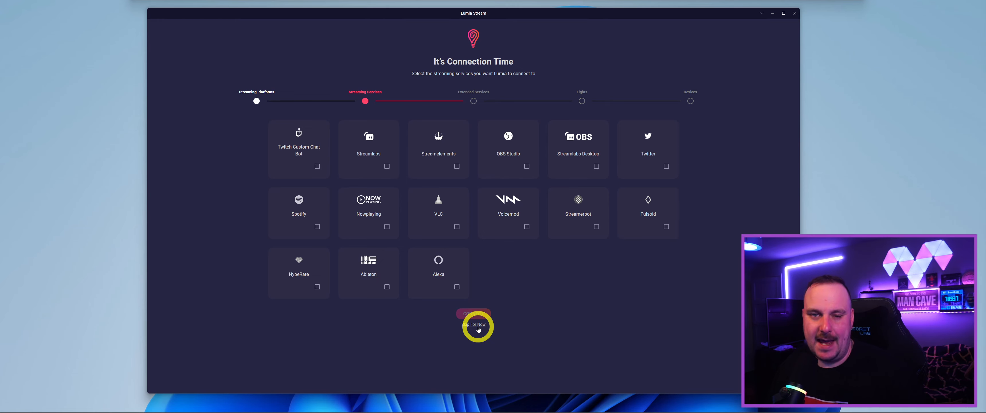
# - Skip the remaining connection stages and the welcome tutorial to go to the dashboard
pyautogui.click(478, 329)
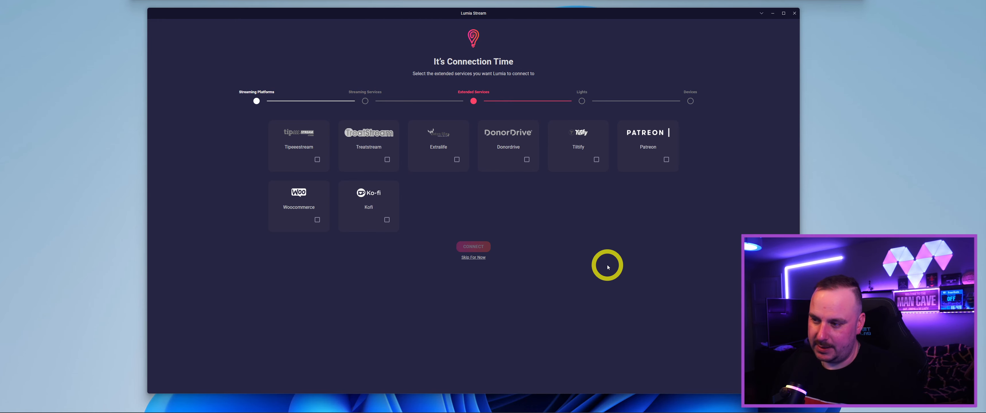
pyautogui.click(478, 259)
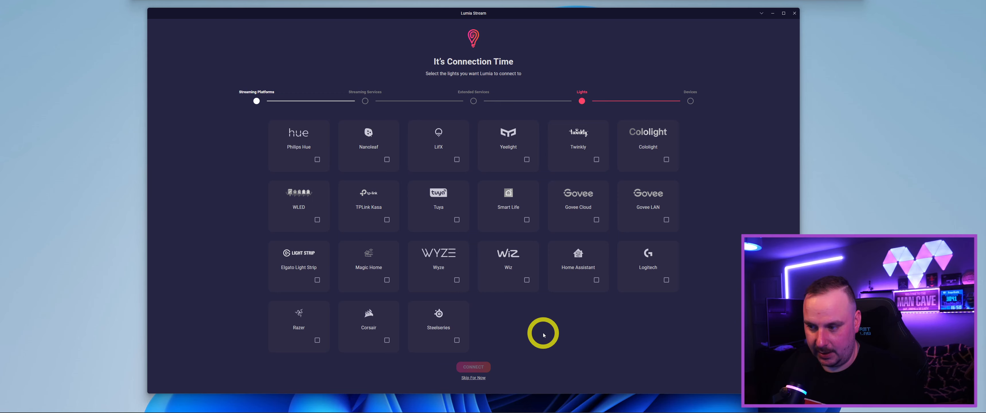
pyautogui.click(473, 378)
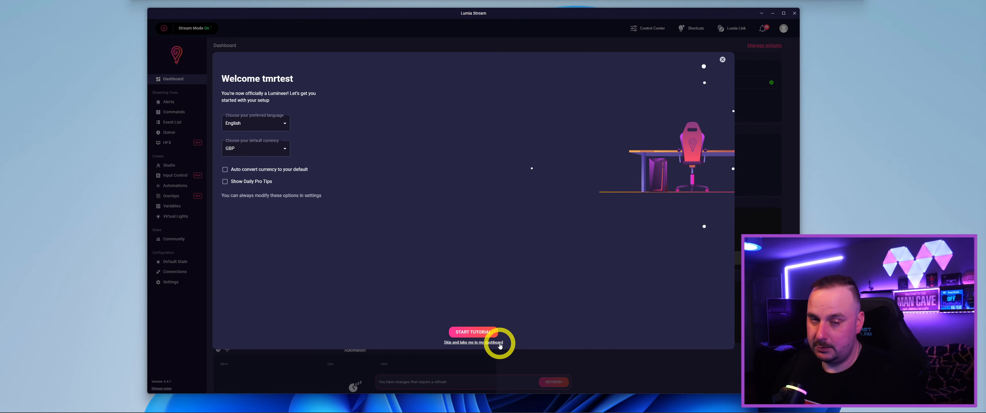
pyautogui.click(499, 345)
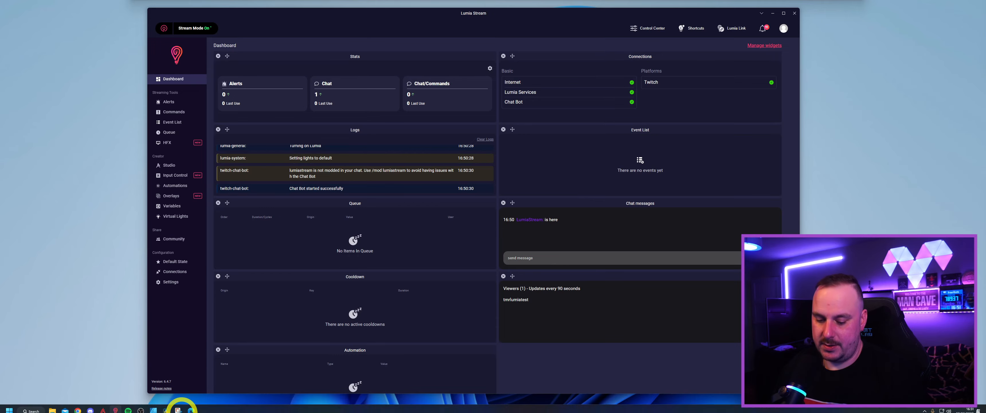
# - Check the stream chat on the Twitch channel page in the browser, and return to Lumia Stream
pyautogui.press('super')
pyautogui.click(153, 406)
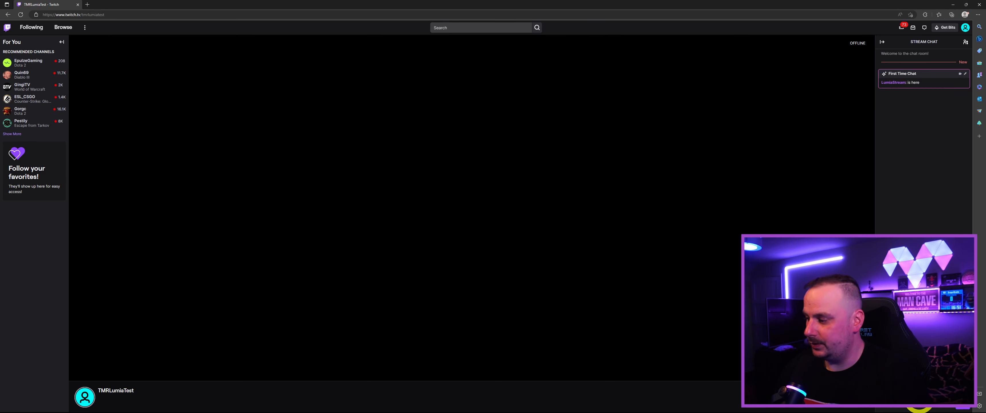
pyautogui.click(954, 7)
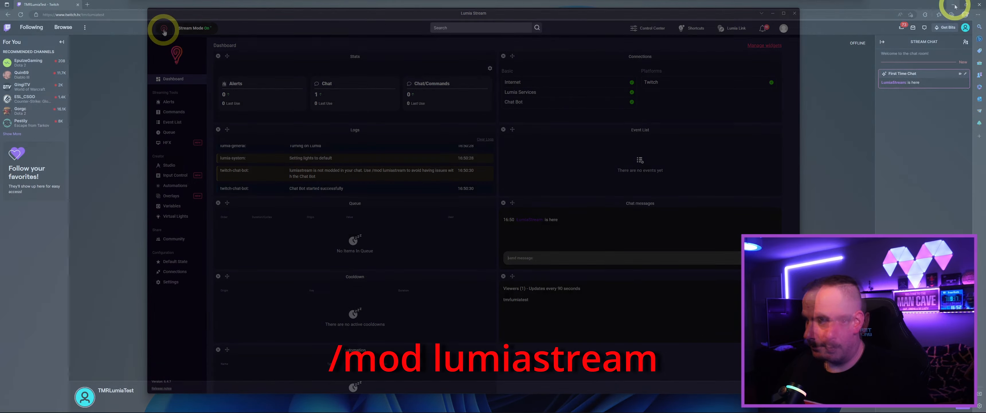
# - Turn Stream Mode off
pyautogui.click(165, 30)
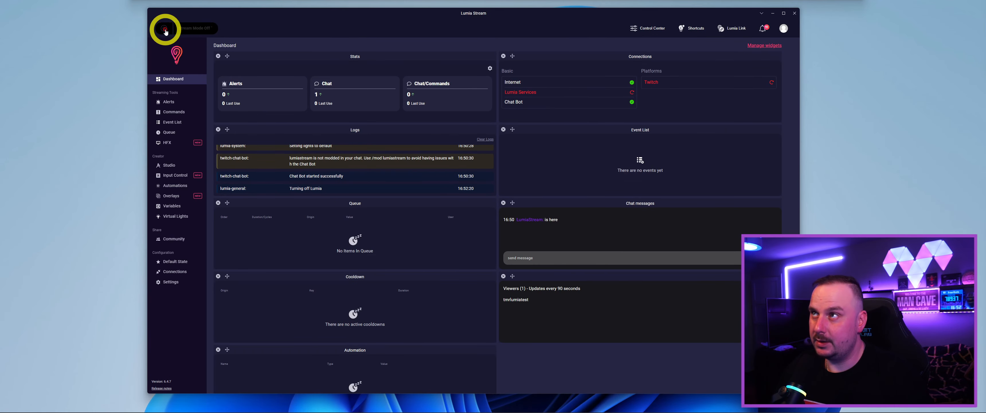
# - Turn Stream Mode on, check the bot's message in the Twitch channel chat in the browser, and return to Lumia Stream
pyautogui.click(165, 29)
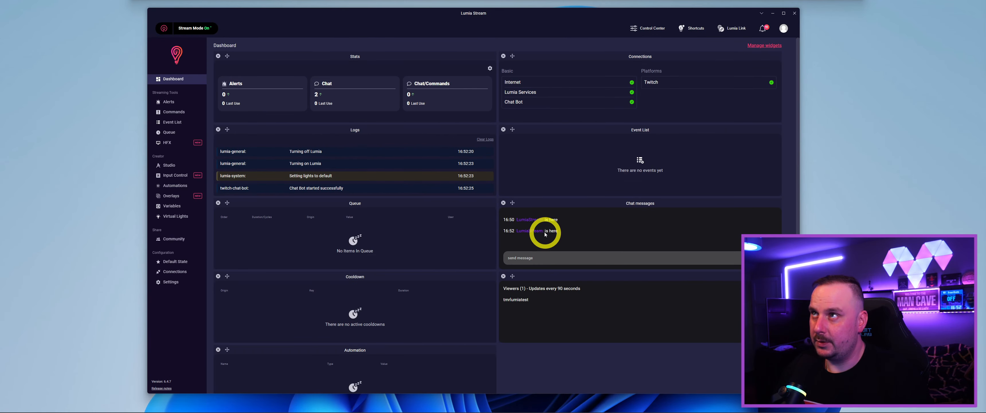
pyautogui.moveTo(137, 412)
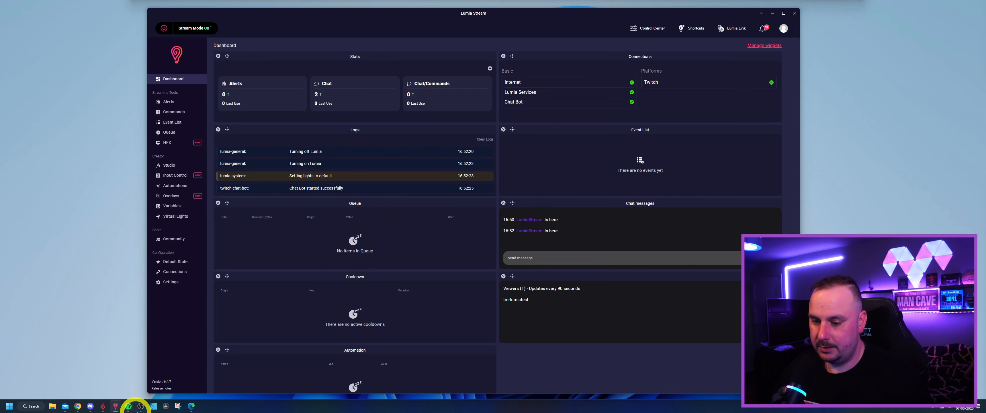
pyautogui.click(193, 409)
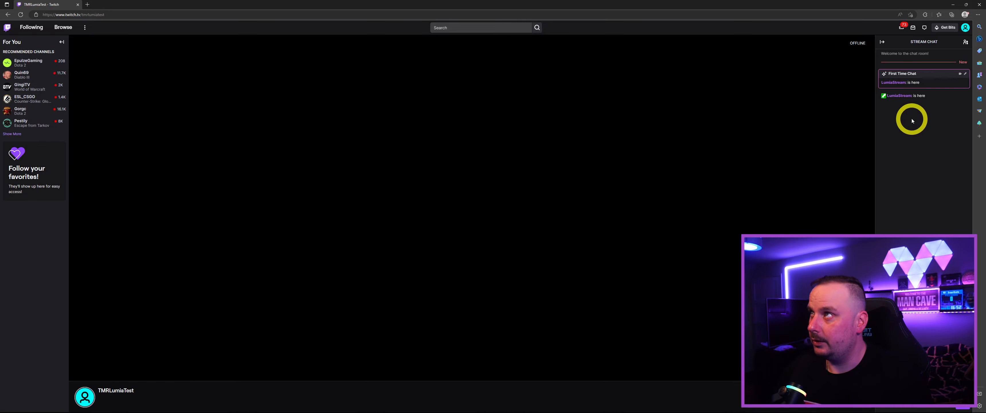
pyautogui.click(953, 5)
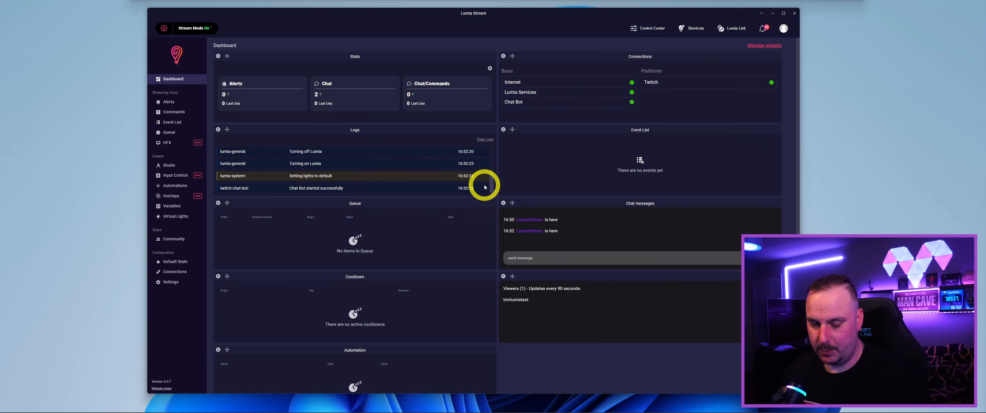
# - Review the User, General, Filtered Words, Session, Subscription, API and Advanced settings, trying the Max TTS characters slider
pyautogui.click(170, 282)
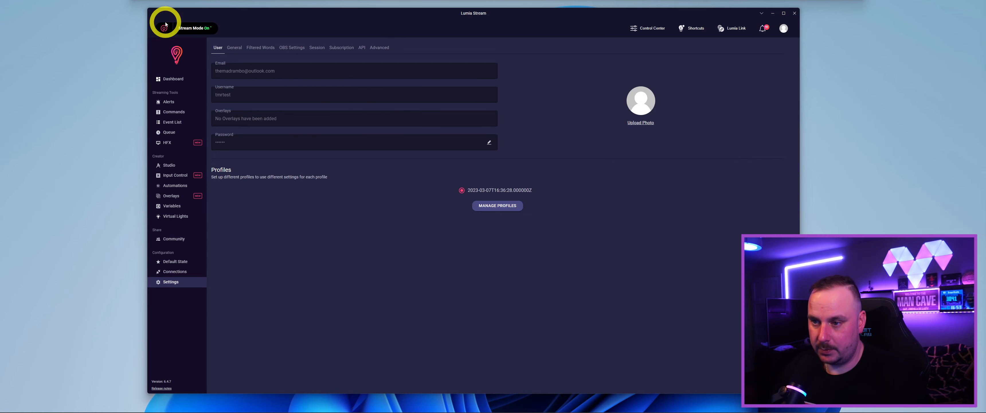
pyautogui.click(234, 48)
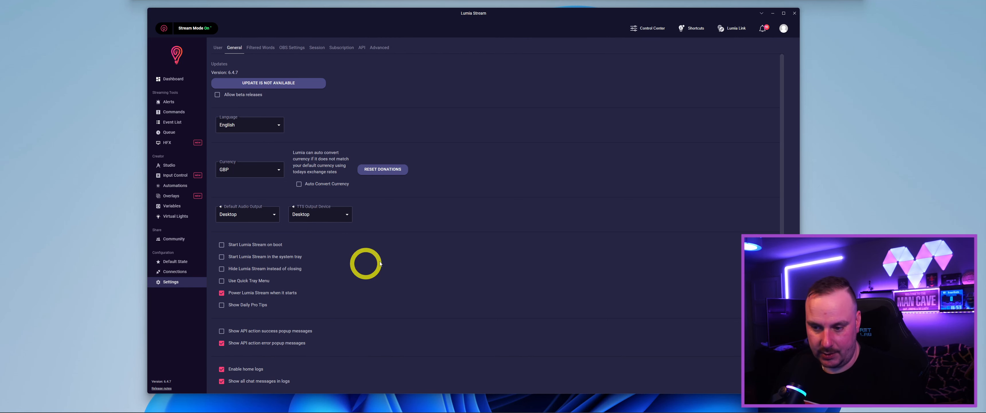
pyautogui.click(260, 47)
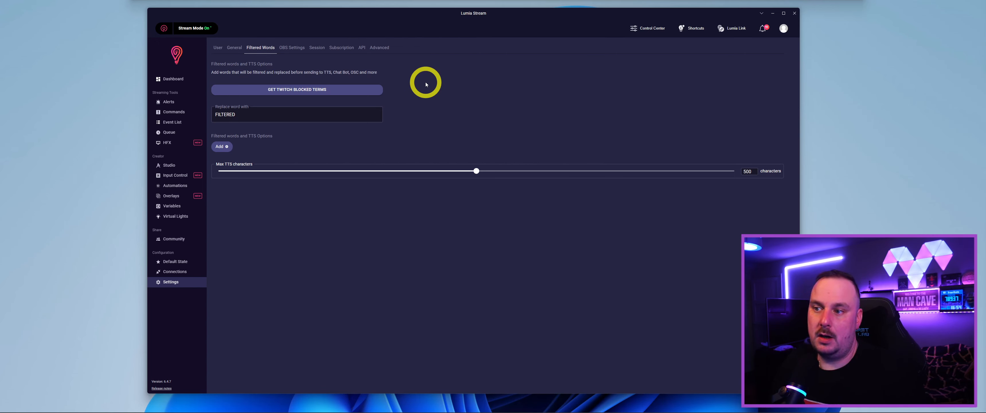
pyautogui.click(320, 92)
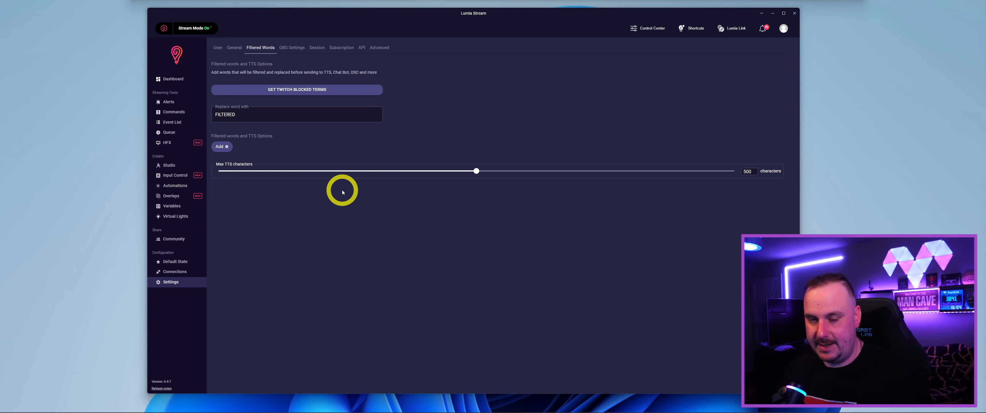
pyautogui.moveTo(477, 171); pyautogui.dragTo(333, 171)
pyautogui.click(296, 53)
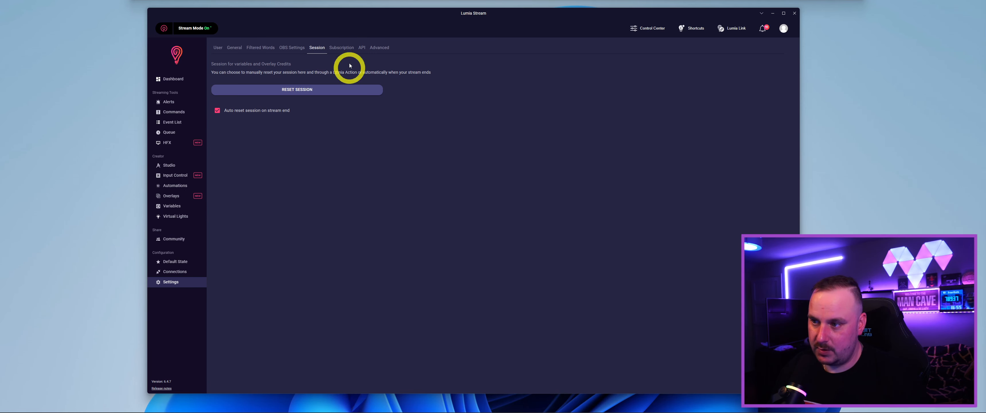
pyautogui.click(341, 48)
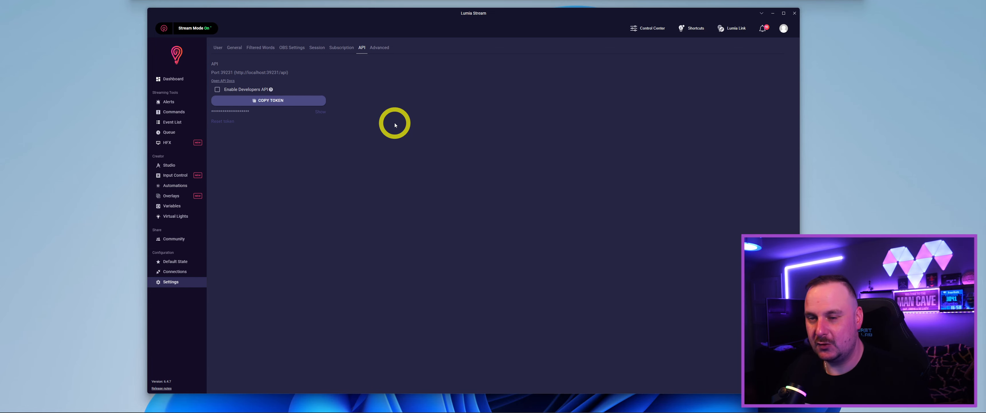
pyautogui.click(379, 47)
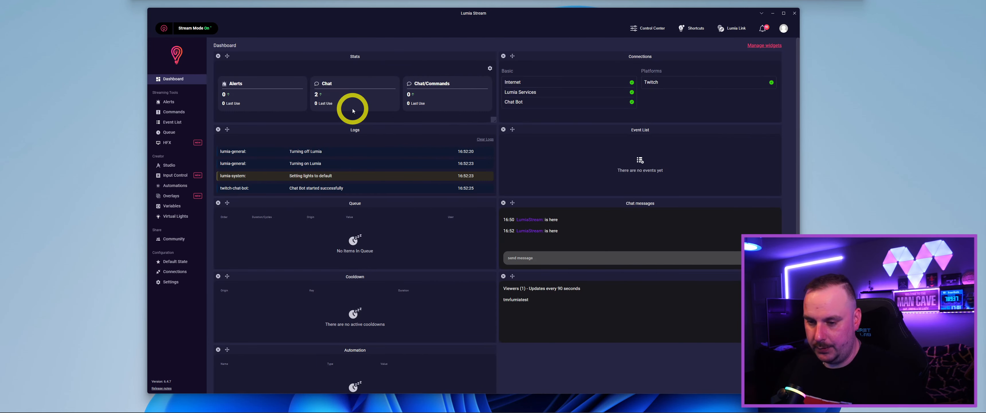
# - Add a new connection by searching for "obs", selecting the OBS entry and starting its setup
pyautogui.click(181, 274)
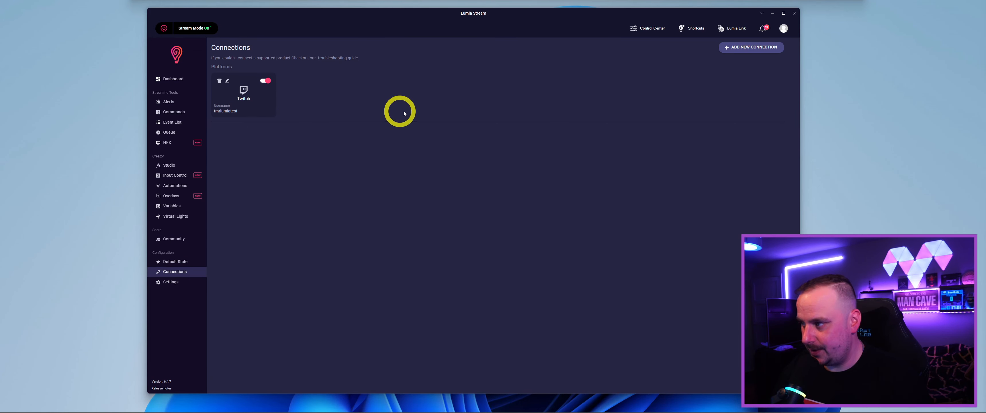
pyautogui.click(754, 47)
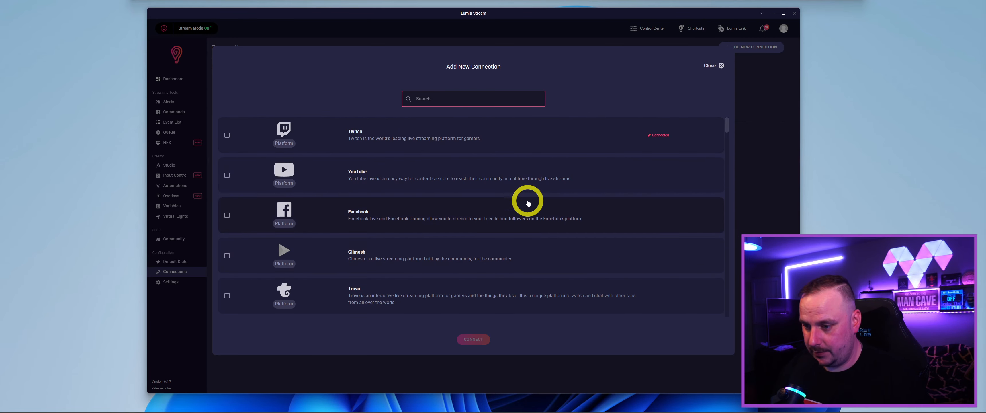
pyautogui.click(453, 99)
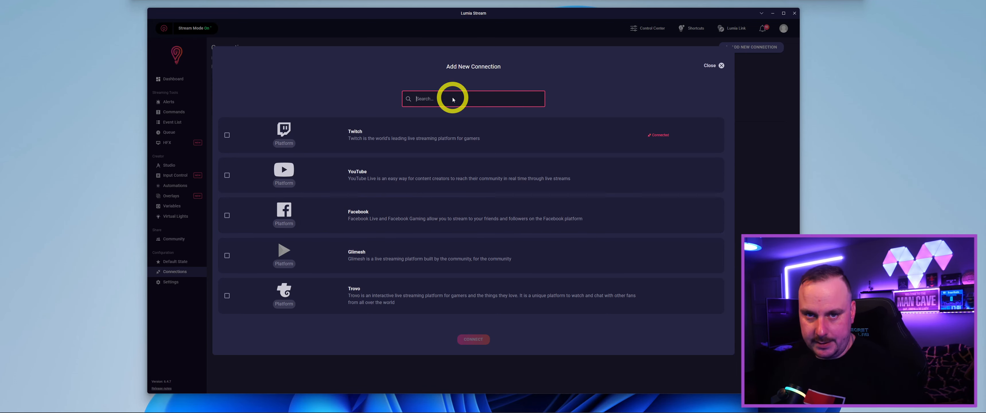
pyautogui.write('obs')
pyautogui.click(227, 135)
pyautogui.click(474, 339)
# - Connect OBS using the Websockets 5 OBS 28+ (Recommended) version, and check its connection status on the dashboard
pyautogui.click(416, 87)
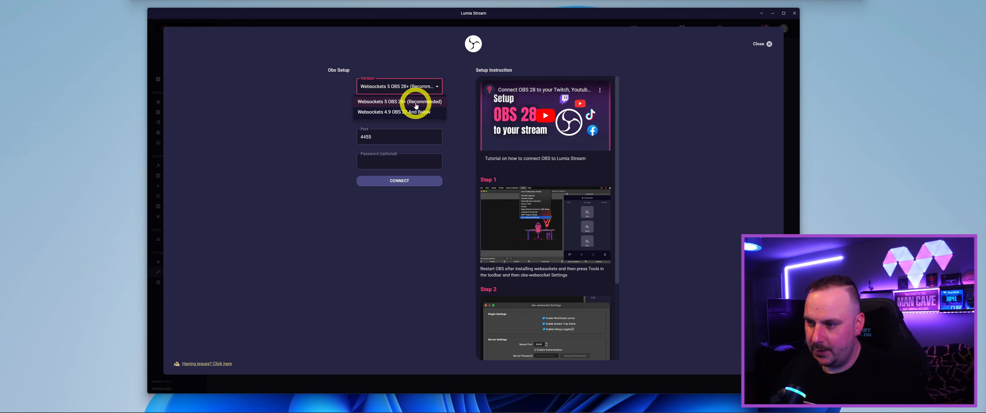
pyautogui.click(416, 104)
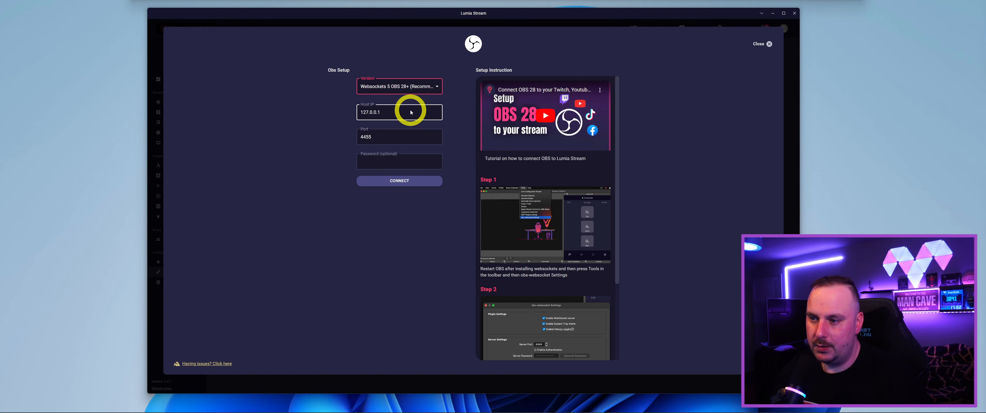
pyautogui.click(415, 180)
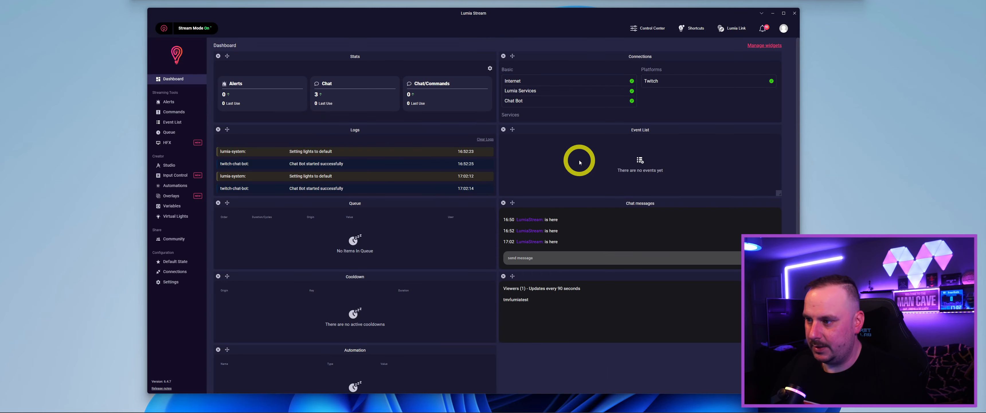
pyautogui.scroll(-1, 598, 103)
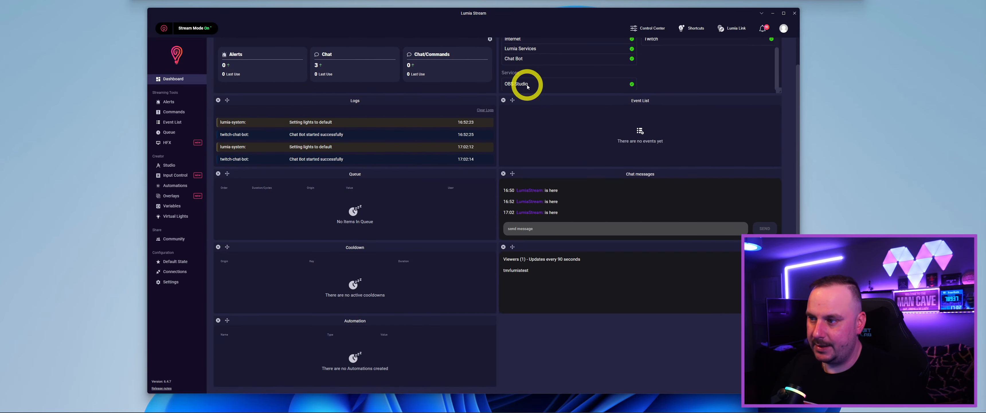
pyautogui.scroll(1, 393, 240)
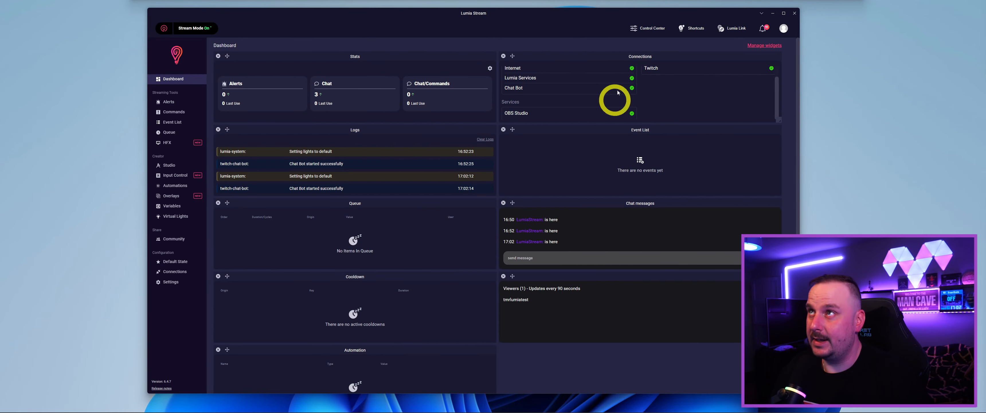
# - Look over the platforms and services available for a new connection, and close the list without adding one
pyautogui.click(174, 271)
pyautogui.click(754, 46)
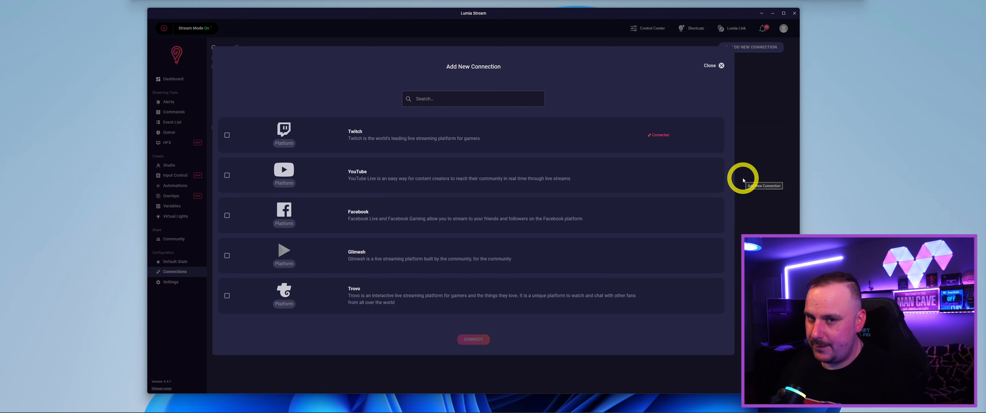
pyautogui.click(743, 178)
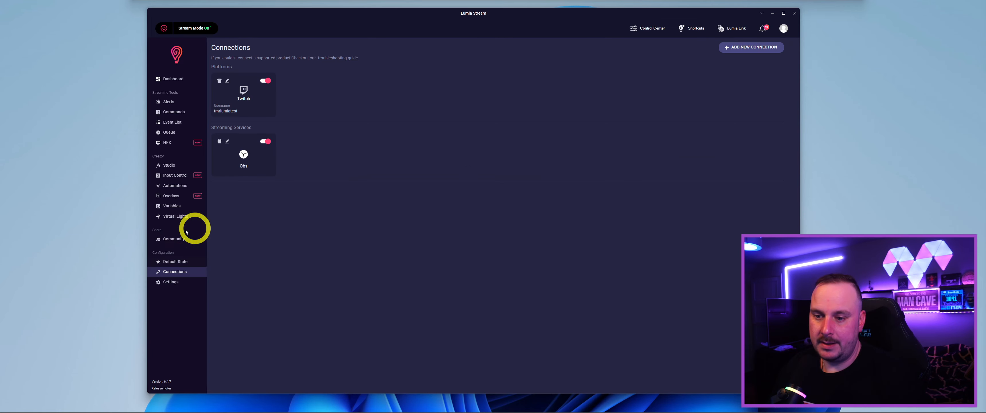
# - Review the Default State options for lights, general behaviour, idle state, key lights and smart plugs, and OBS
pyautogui.click(175, 261)
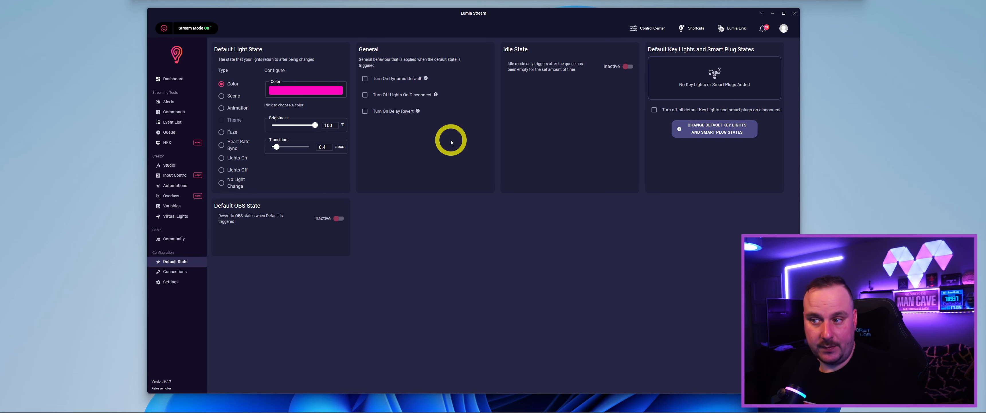
pyautogui.moveTo(368, 83)
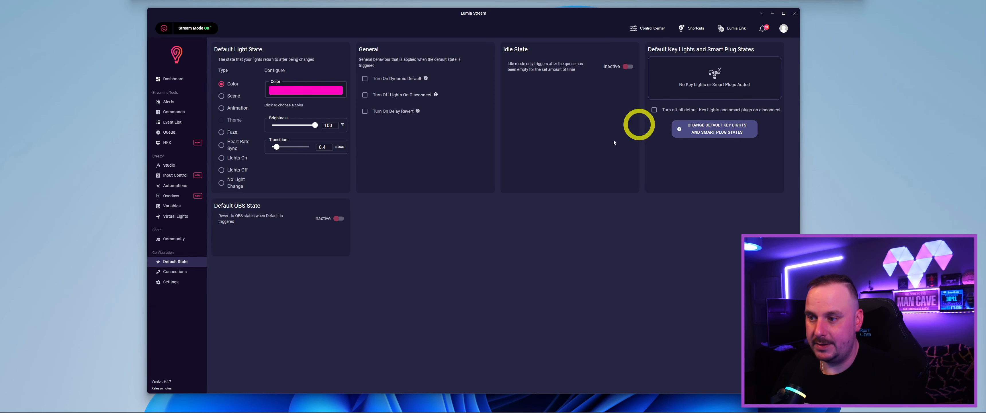
pyautogui.moveTo(417, 113)
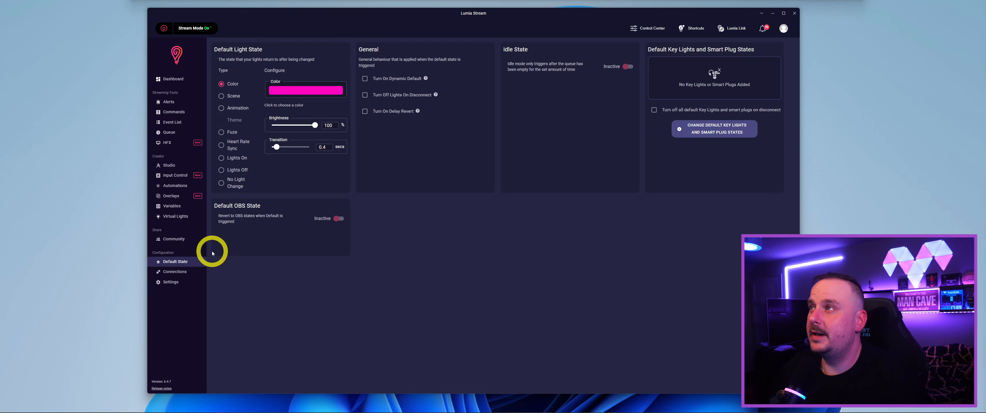
# - Browse the community-shared colors, scenes, reactions and animations
pyautogui.click(181, 240)
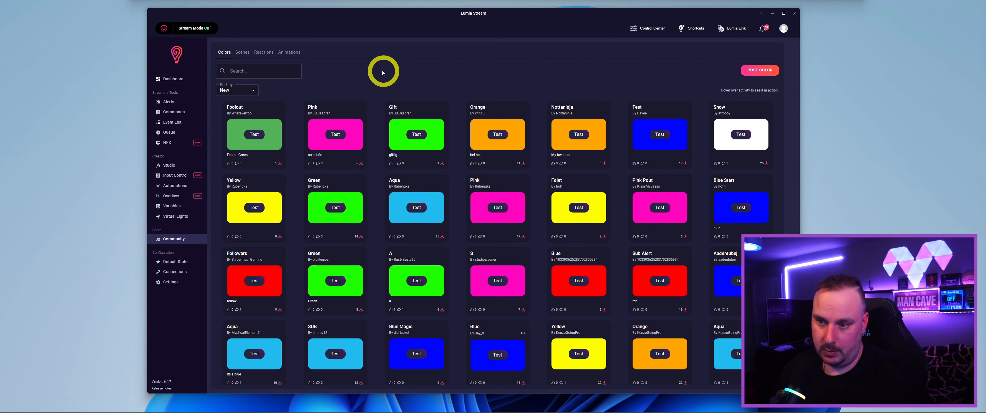
pyautogui.scroll(-5, 440, 207)
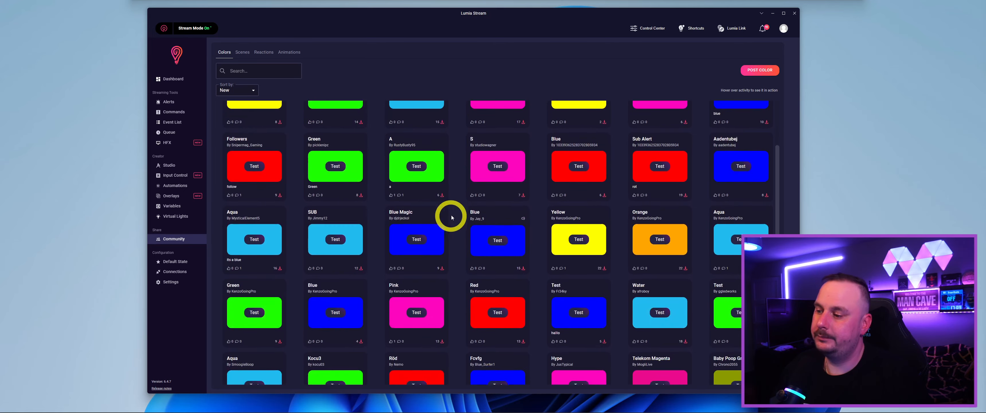
pyautogui.scroll(4, 455, 214)
pyautogui.click(239, 49)
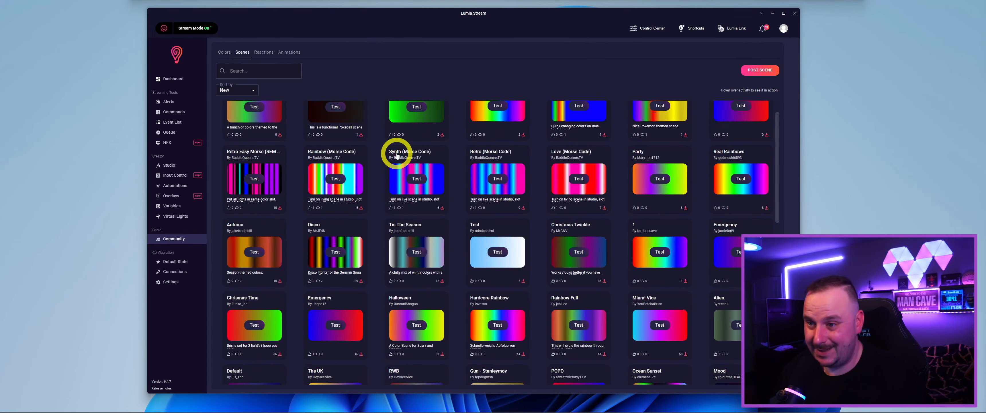
pyautogui.click(263, 53)
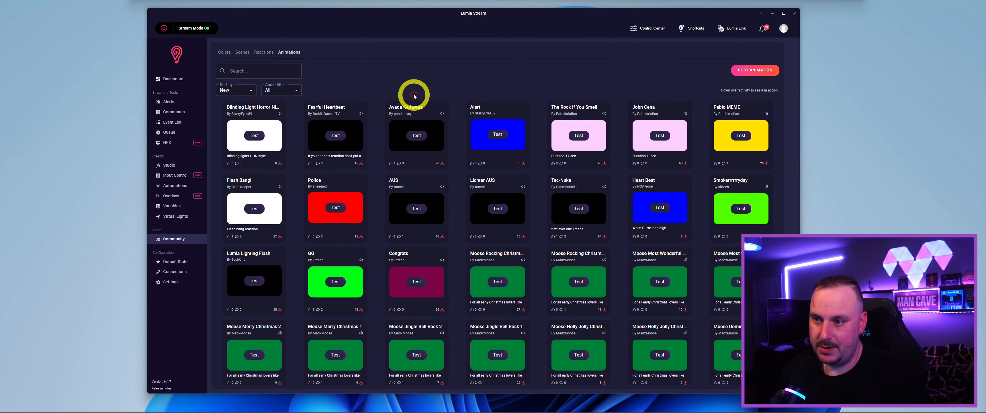
pyautogui.click(290, 52)
pyautogui.click(267, 55)
pyautogui.click(289, 54)
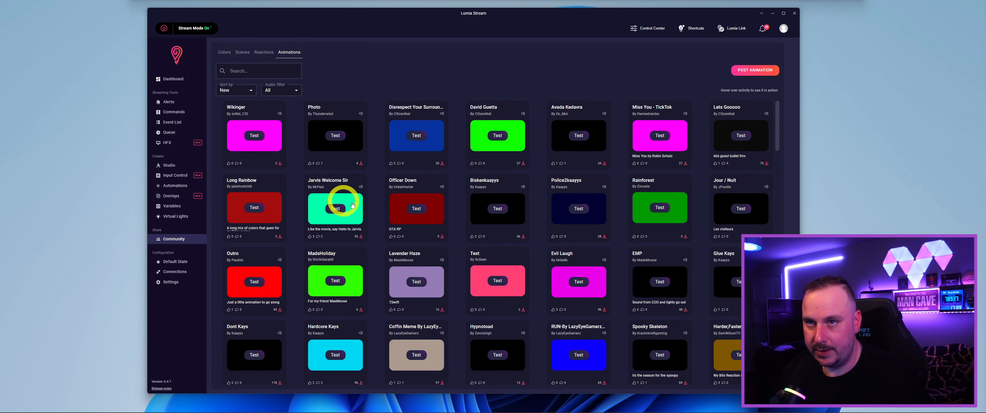
pyautogui.click(264, 52)
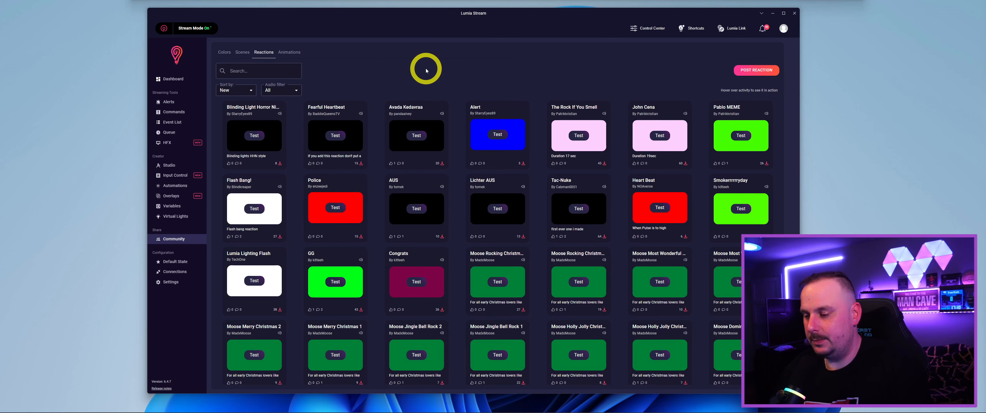
pyautogui.click(289, 52)
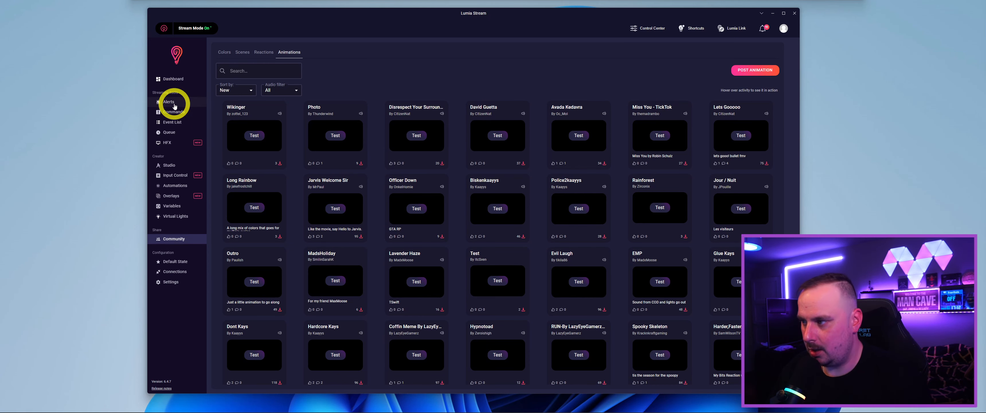
# - Open the Twitch Follower alert and review its platform preference and the Only Variations option
pyautogui.click(169, 102)
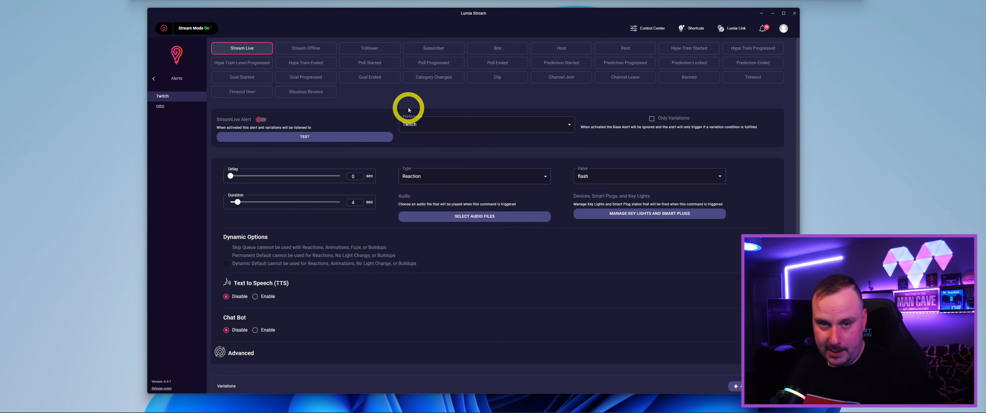
pyautogui.click(313, 47)
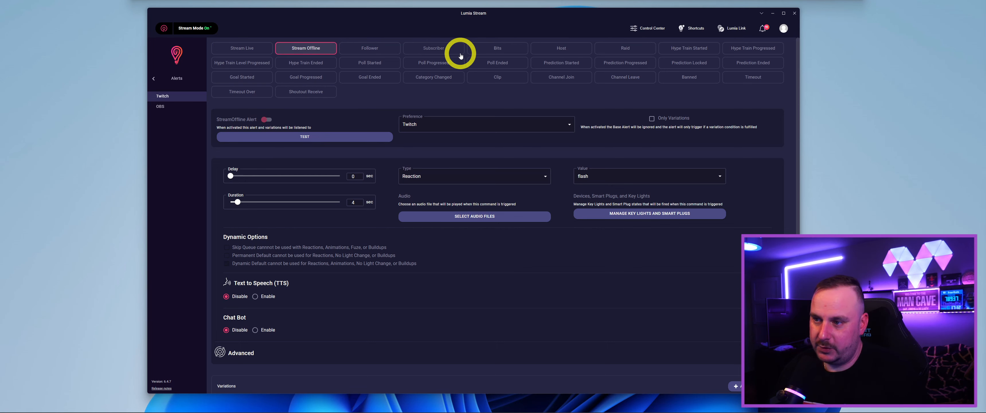
pyautogui.click(387, 54)
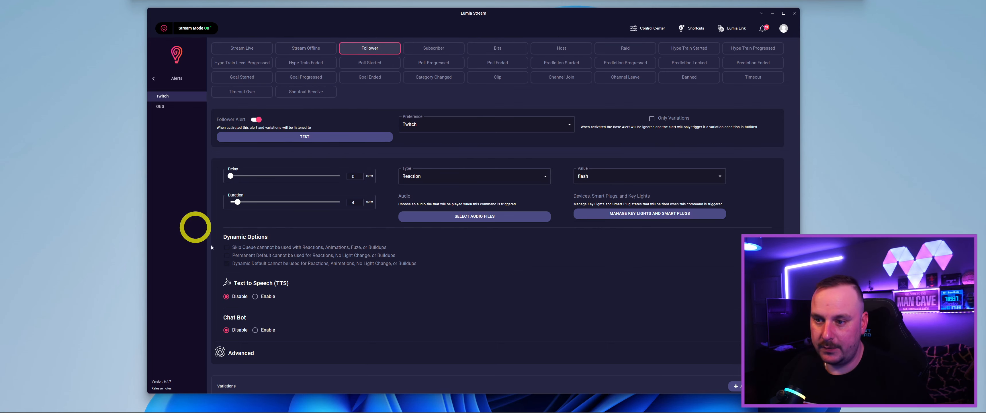
pyautogui.click(471, 124)
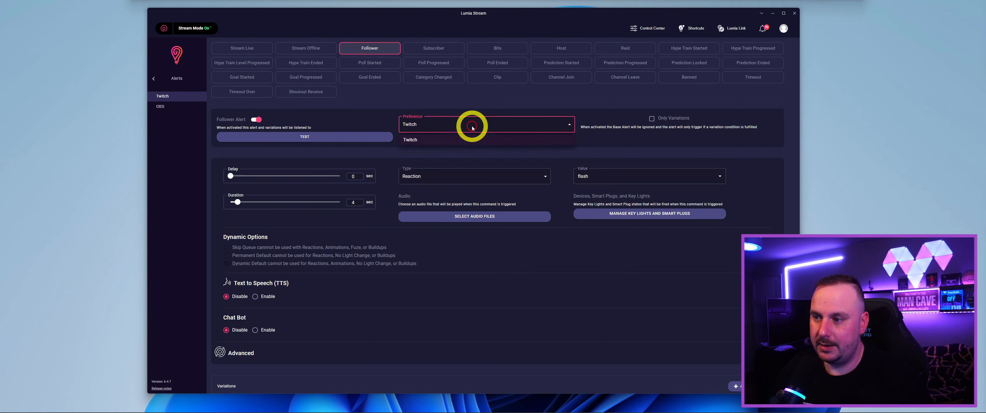
pyautogui.click(482, 127)
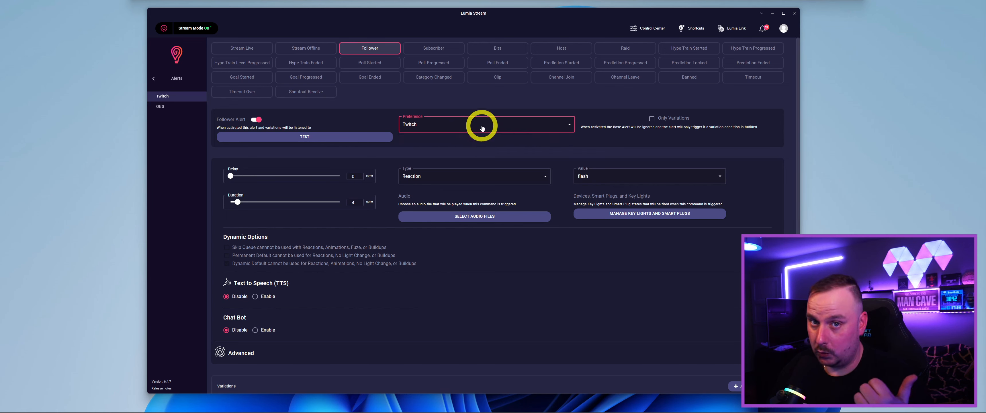
pyautogui.click(480, 128)
pyautogui.click(537, 154)
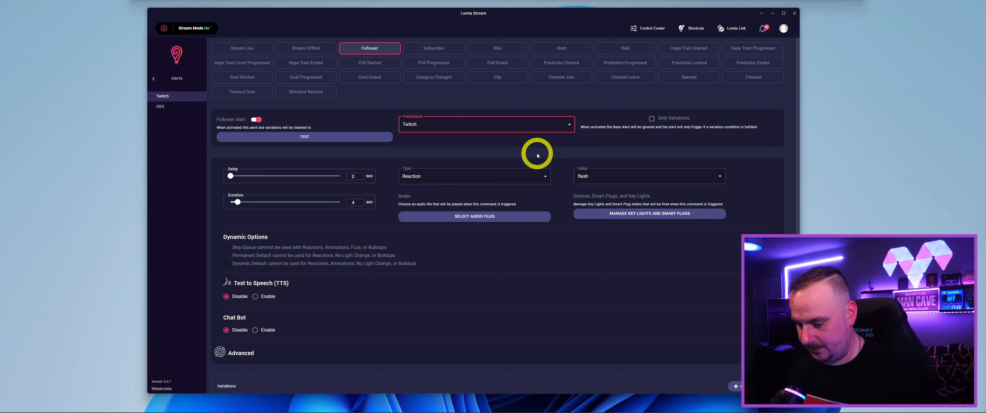
pyautogui.click(653, 119)
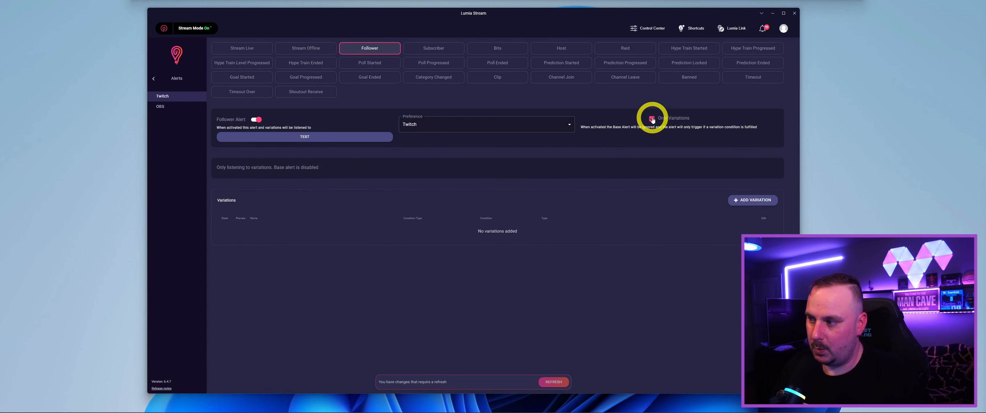
pyautogui.click(652, 119)
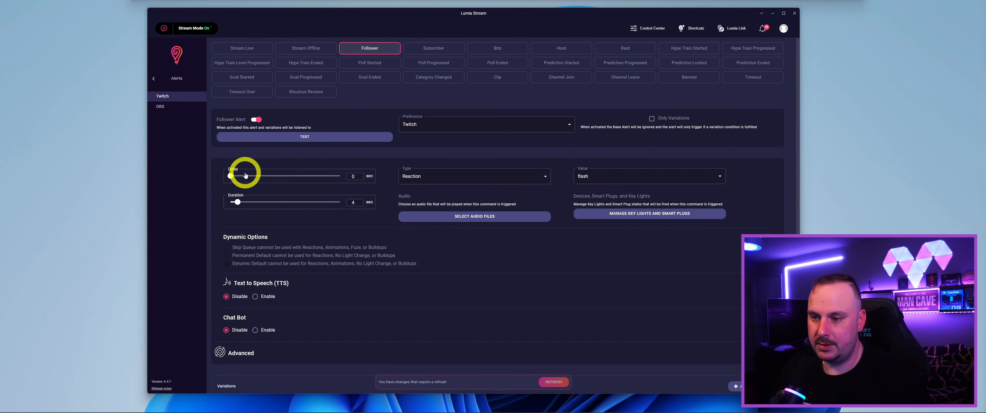
# - Set the Follower alert's type to Animation with the value breathe
pyautogui.click(535, 180)
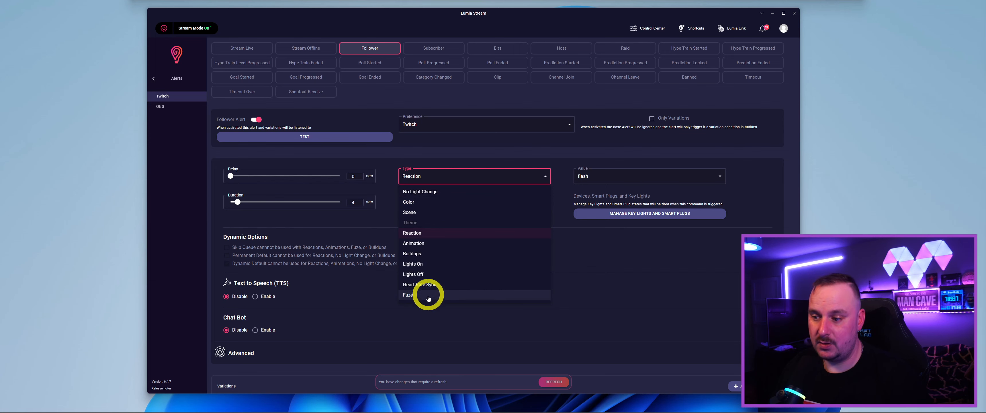
pyautogui.click(450, 244)
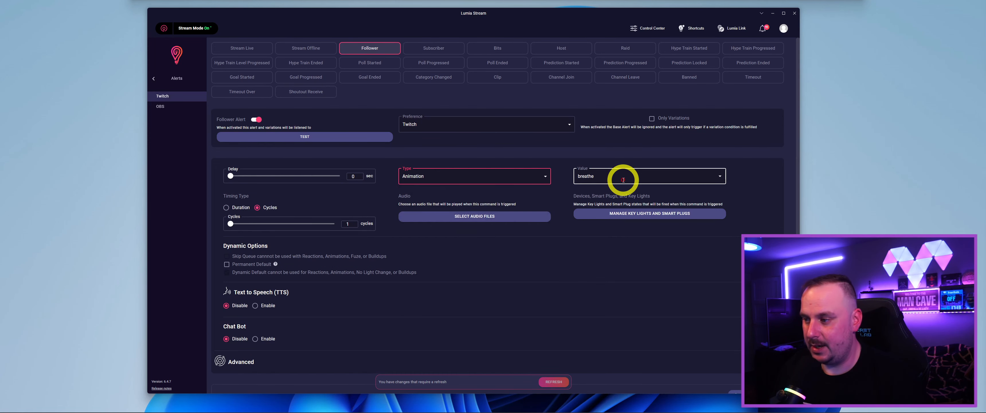
pyautogui.click(623, 179)
pyautogui.click(720, 176)
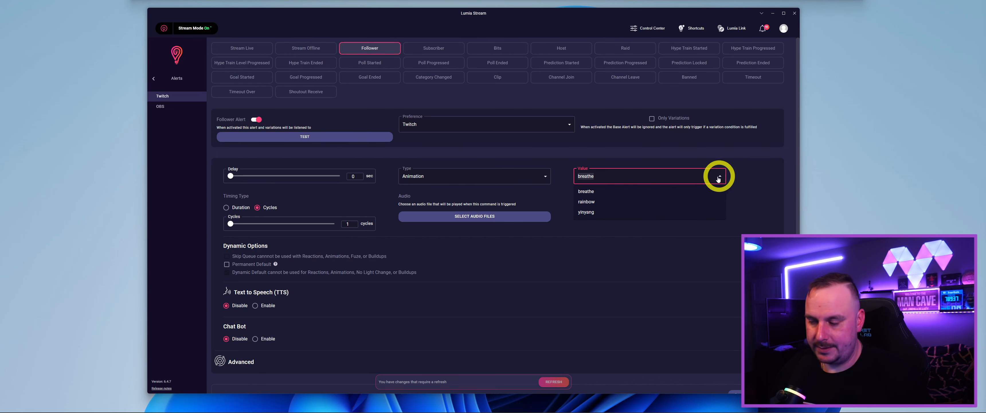
pyautogui.click(602, 193)
# - Search the community animations for "miss you" and preview the Miss You - TickTok animation with its audio
pyautogui.click(167, 79)
pyautogui.click(174, 240)
pyautogui.click(289, 52)
pyautogui.click(251, 73)
pyautogui.write('miss yop')
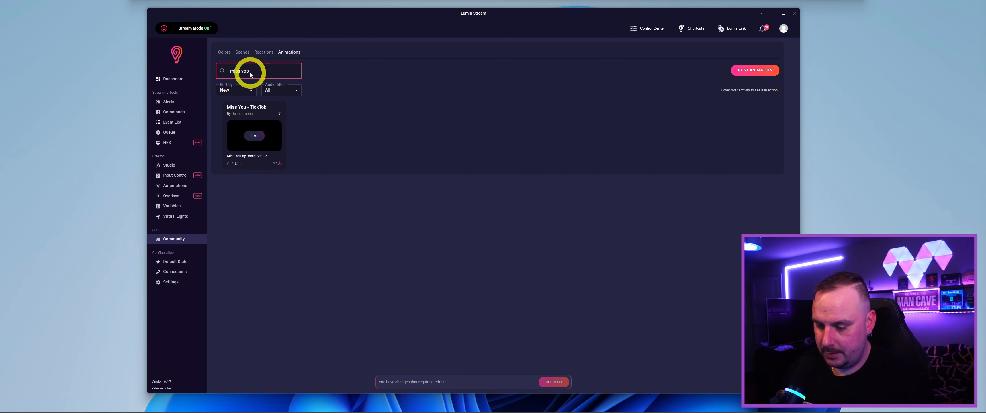
pyautogui.press('BackSpace')
pyautogui.write('u')
pyautogui.click(261, 136)
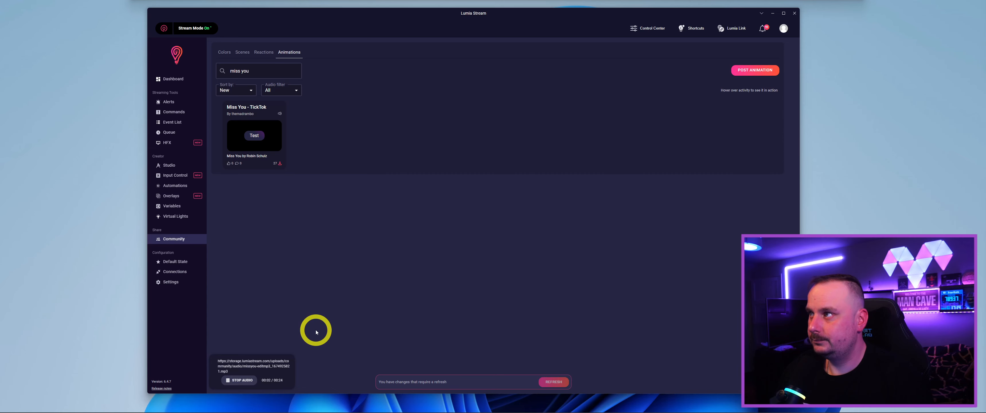
pyautogui.click(239, 380)
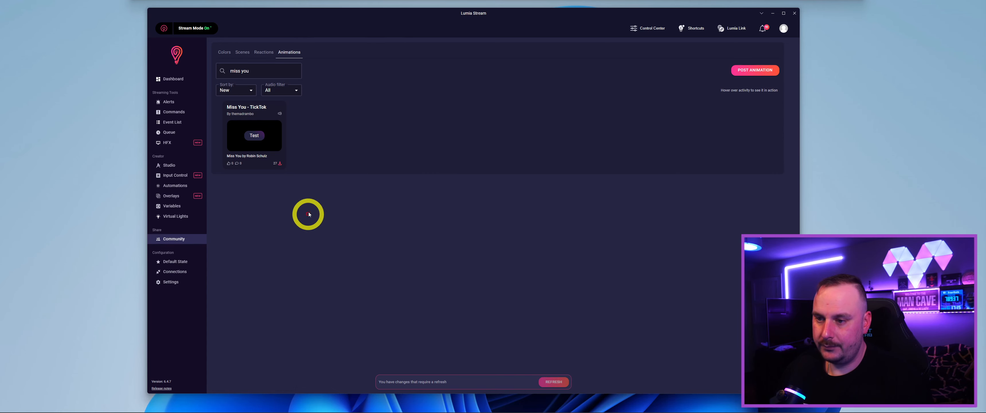
# - Download the Miss You - TickTok animation with sound and refresh to apply the pending changes
pyautogui.click(279, 165)
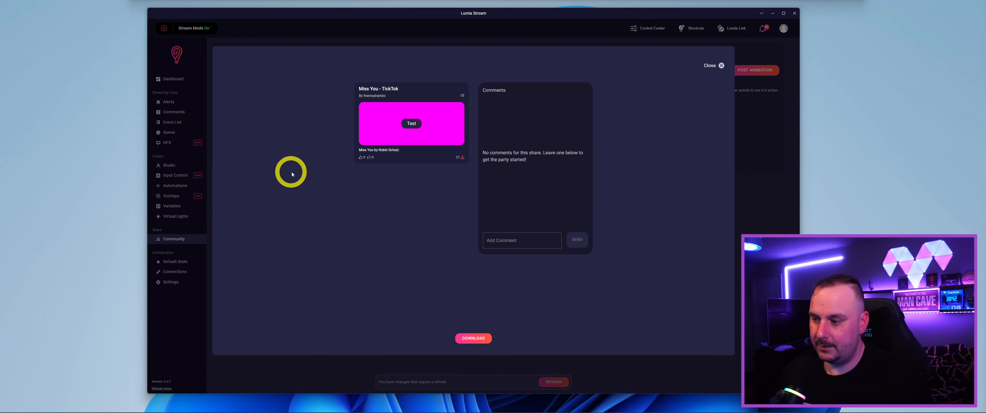
pyautogui.click(482, 339)
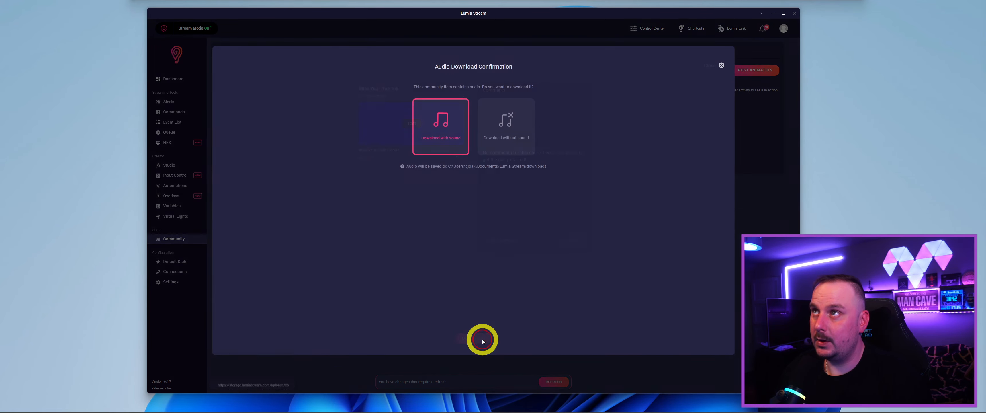
pyautogui.moveTo(551, 167); pyautogui.dragTo(450, 171)
pyautogui.click(440, 126)
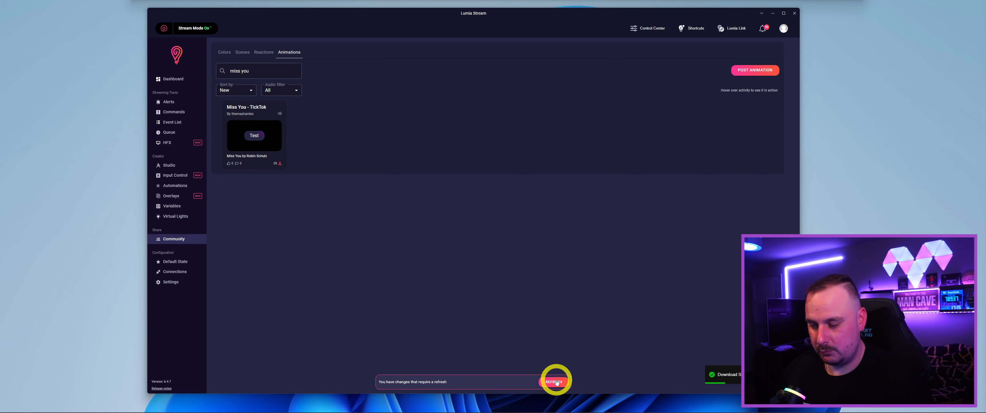
pyautogui.click(556, 382)
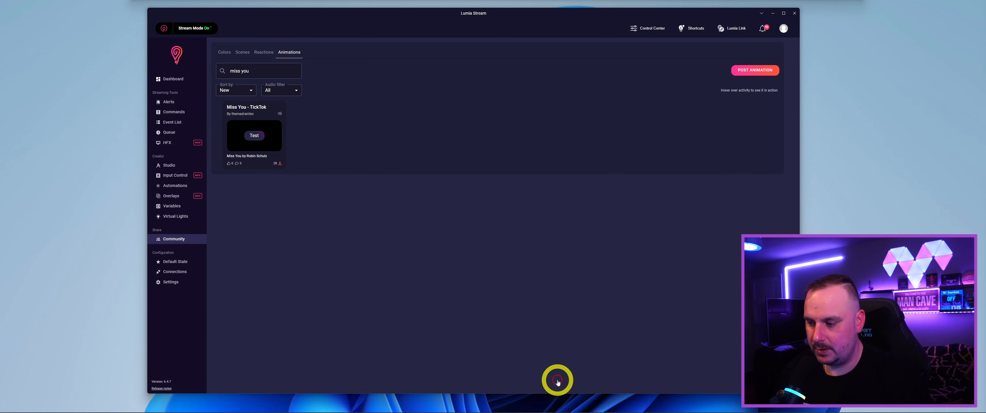
# - Assign the miss-you--ticktok animation to the Twitch Follower alert and try the Duration timing type
pyautogui.click(180, 101)
pyautogui.click(370, 48)
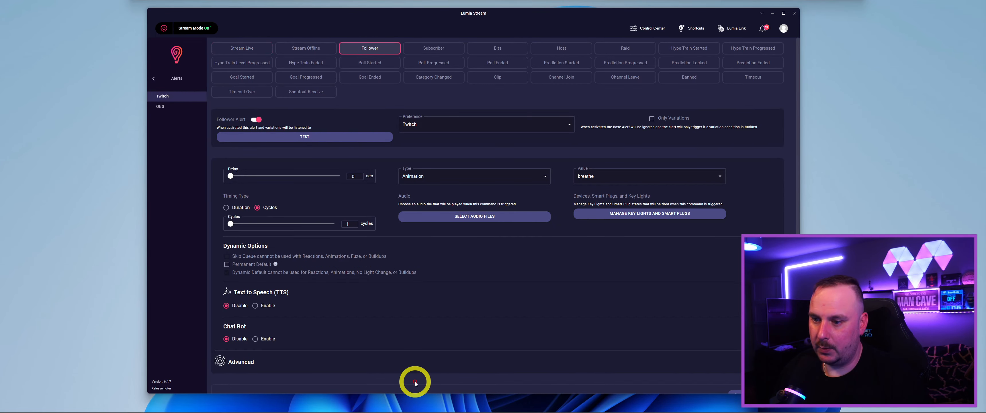
pyautogui.click(455, 176)
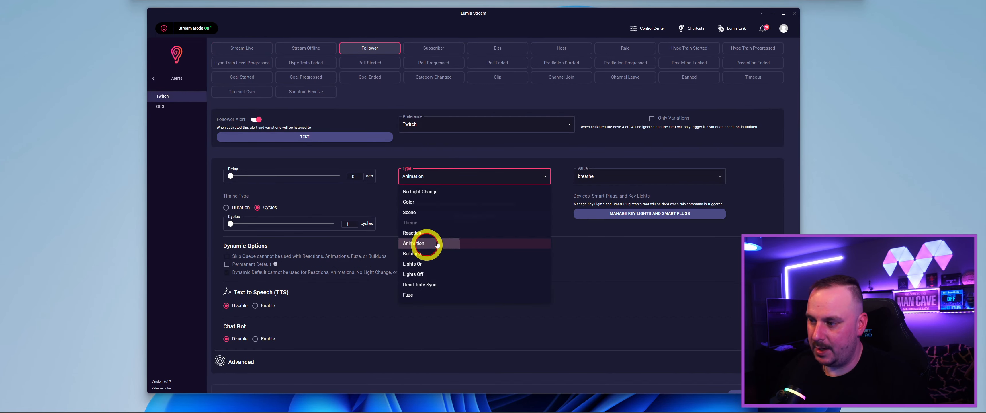
pyautogui.click(423, 249)
pyautogui.click(643, 176)
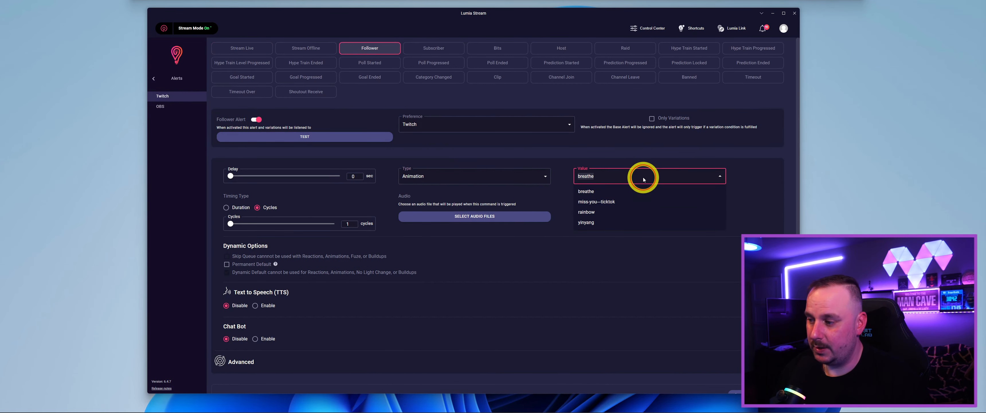
pyautogui.click(612, 203)
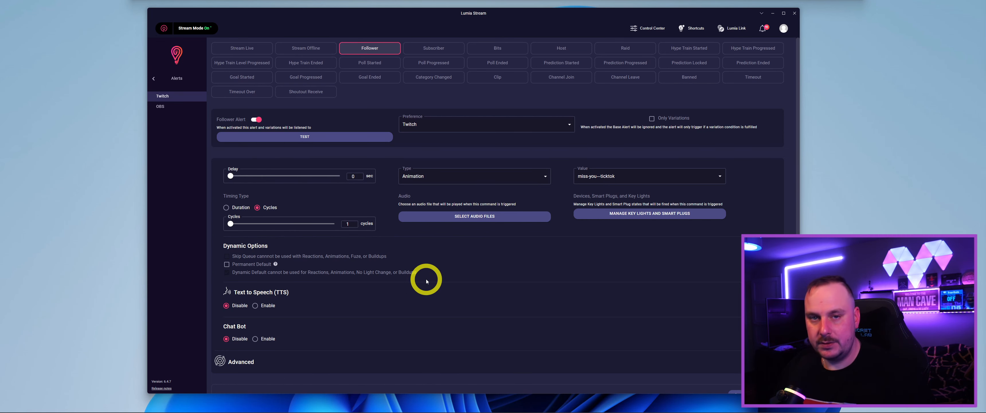
pyautogui.click(226, 207)
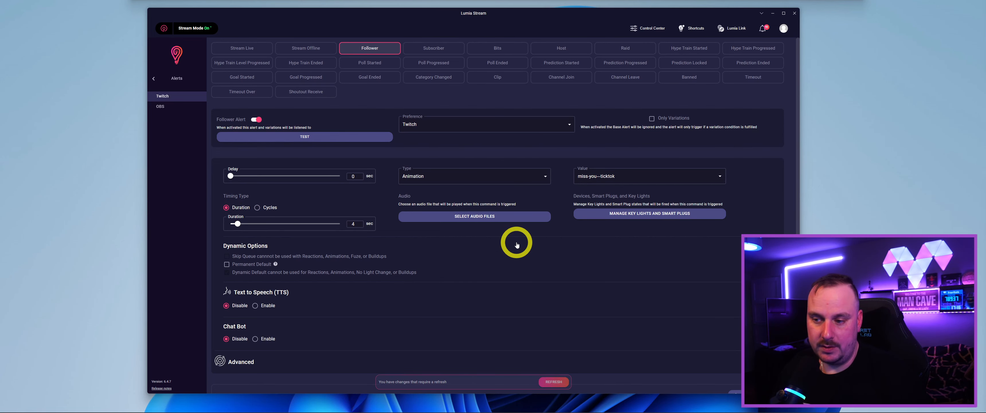
# - Enable text to speech for the Follower alert and check the variables available for its message template
pyautogui.scroll(-2, 450, 245)
pyautogui.click(255, 236)
pyautogui.scroll(-2, 383, 229)
pyautogui.click(380, 205)
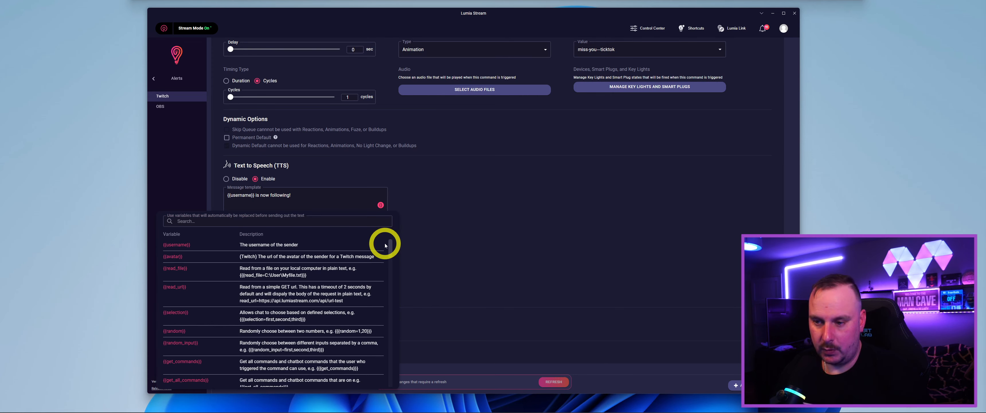
pyautogui.click(255, 200)
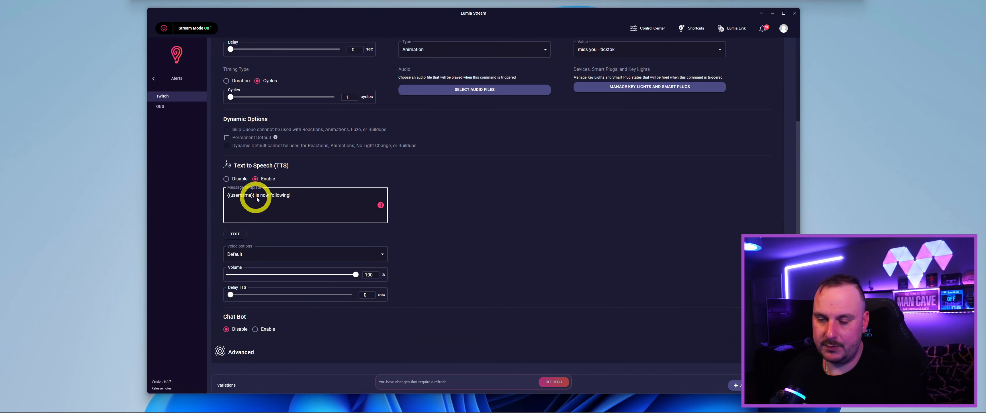
pyautogui.click(290, 196)
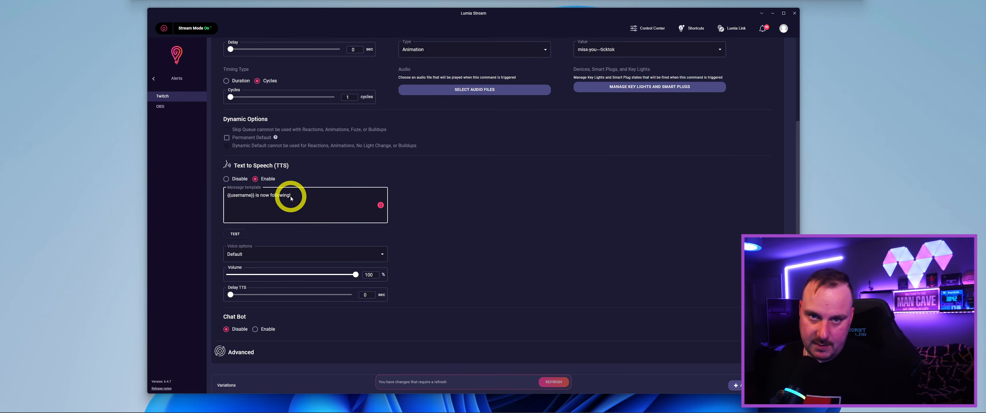
# - Set the Follower alert's text-to-speech voice to Brian
pyautogui.click(371, 211)
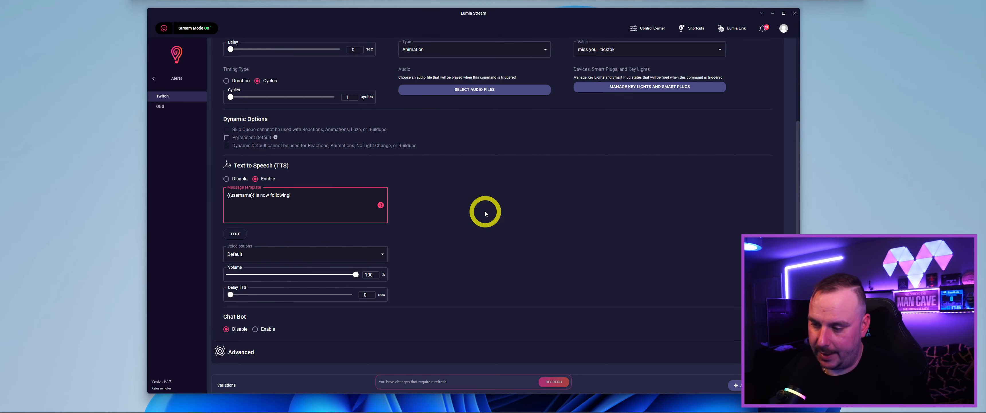
pyautogui.click(486, 213)
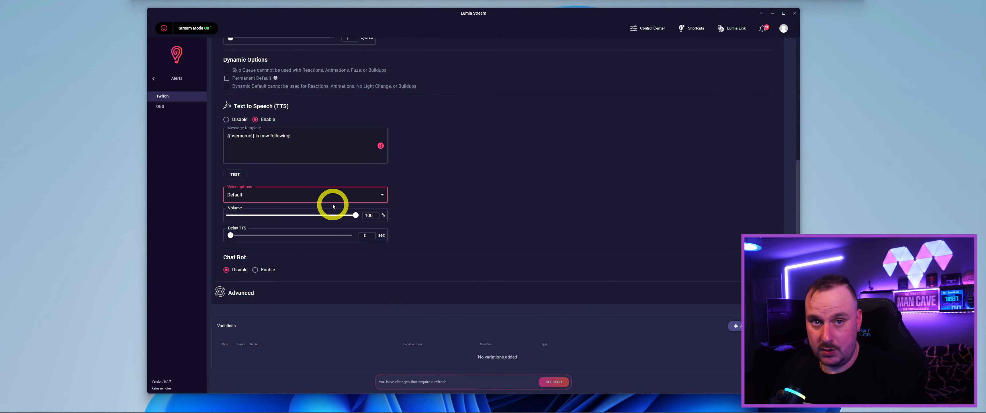
pyautogui.click(356, 199)
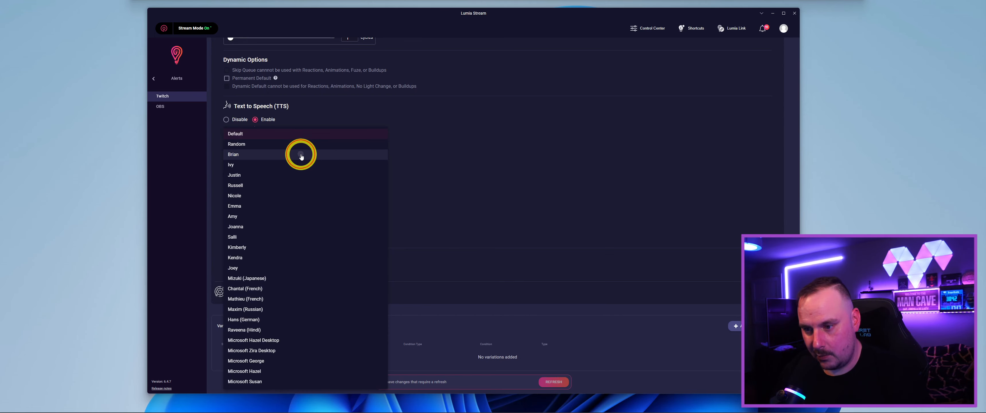
pyautogui.click(302, 155)
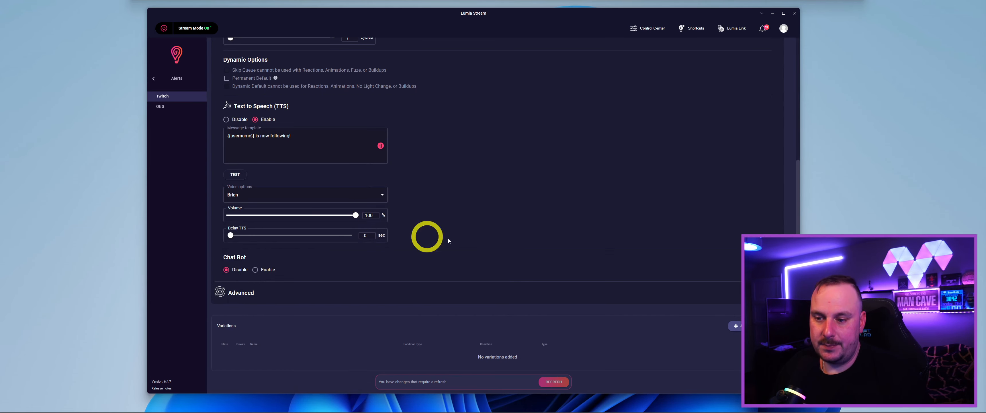
# - Switch the Follower alert's timing type to Duration and set the text-to-speech delay to 5 seconds
pyautogui.scroll(2, 268, 276)
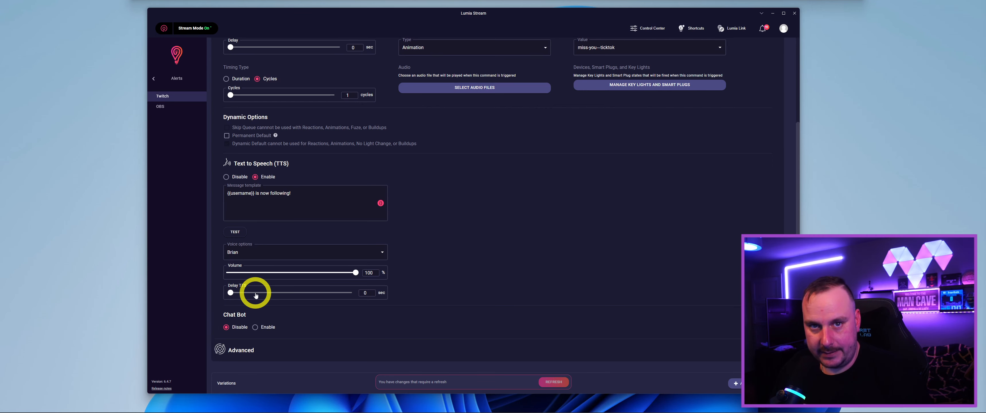
pyautogui.scroll(3, 482, 273)
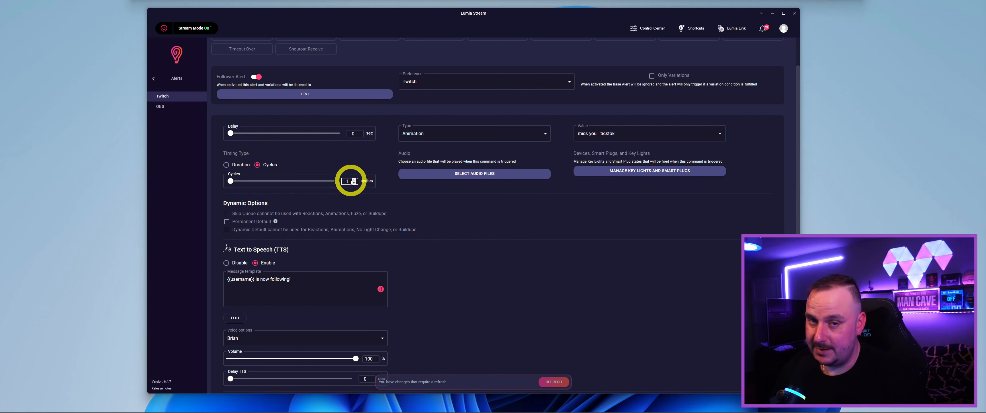
pyautogui.click(226, 164)
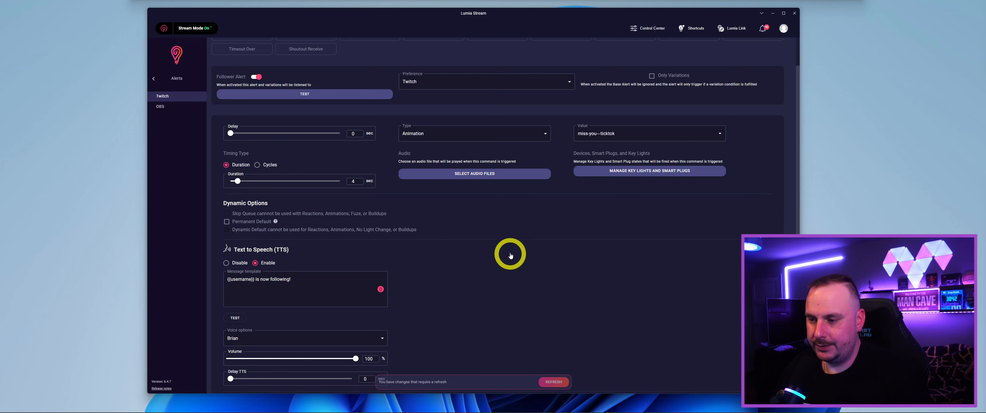
pyautogui.scroll(-3, 511, 251)
pyautogui.click(366, 264)
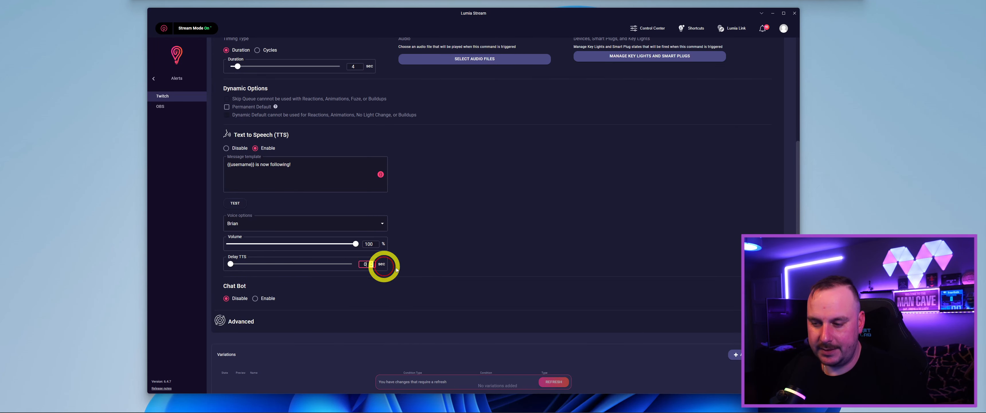
pyautogui.write('5')
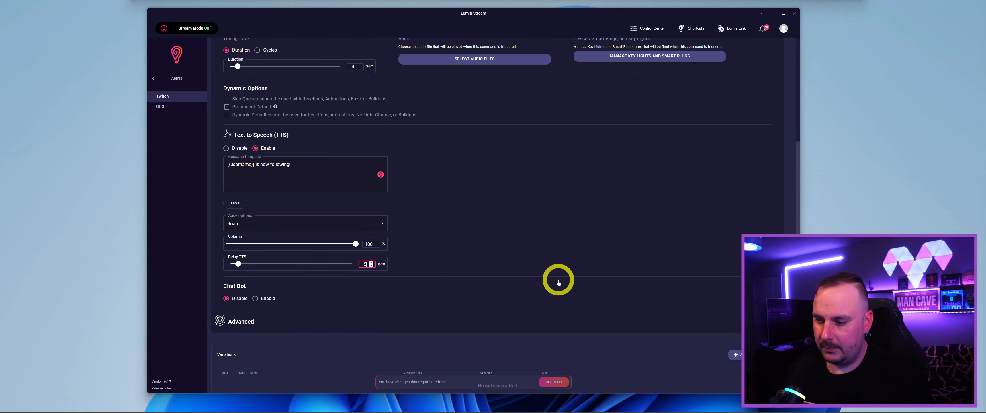
# - Commit the Follower alert's text-to-speech delay and play a test of the spoken message
pyautogui.click(540, 262)
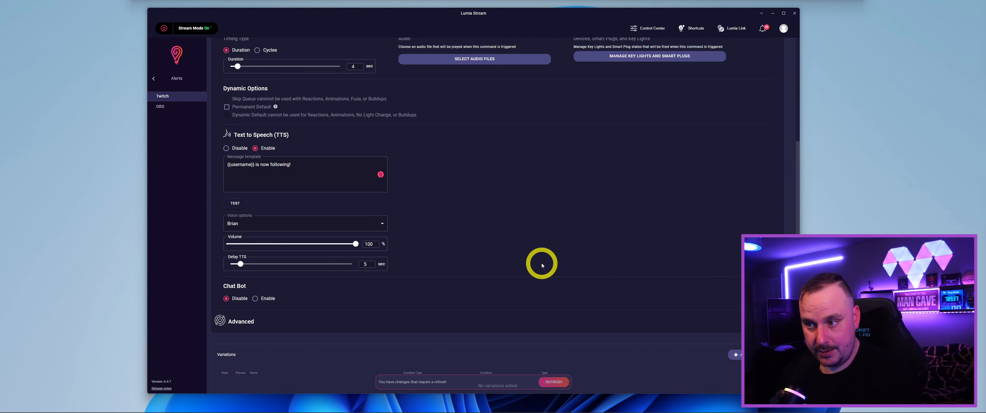
pyautogui.scroll(1, 537, 261)
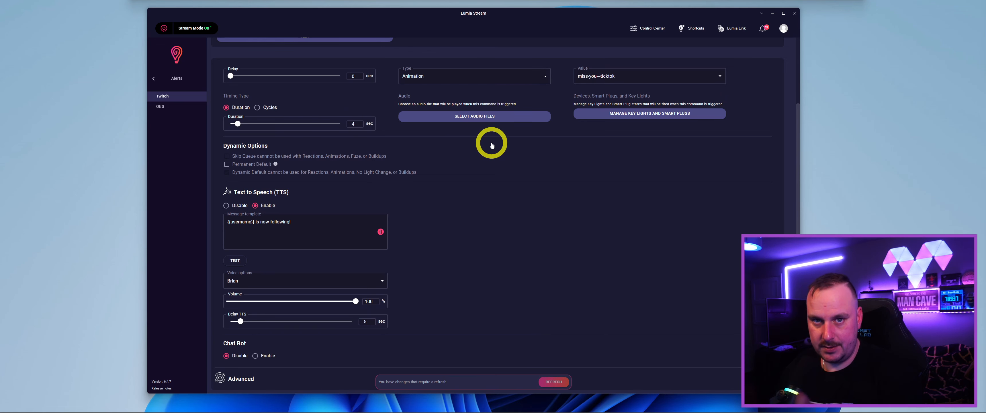
pyautogui.scroll(-1, 492, 145)
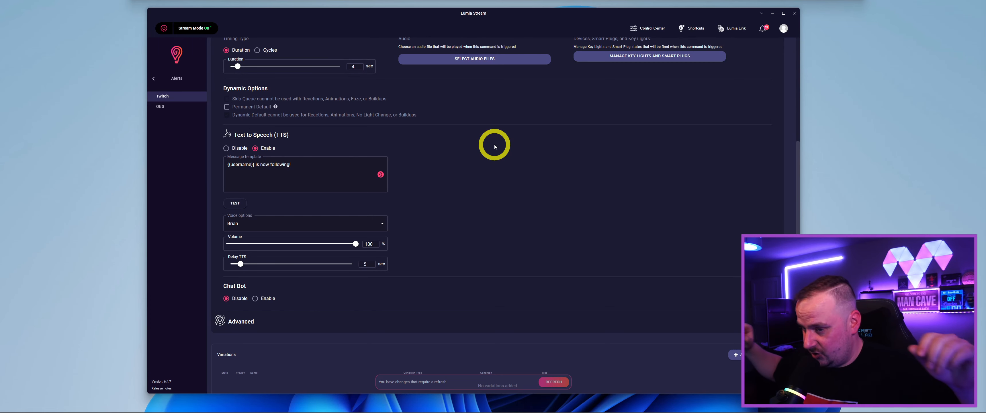
pyautogui.scroll(-1, 494, 144)
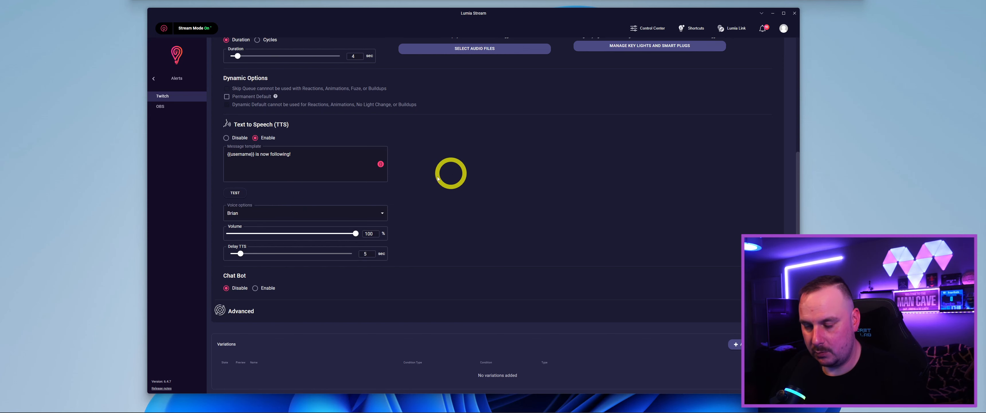
pyautogui.click(237, 197)
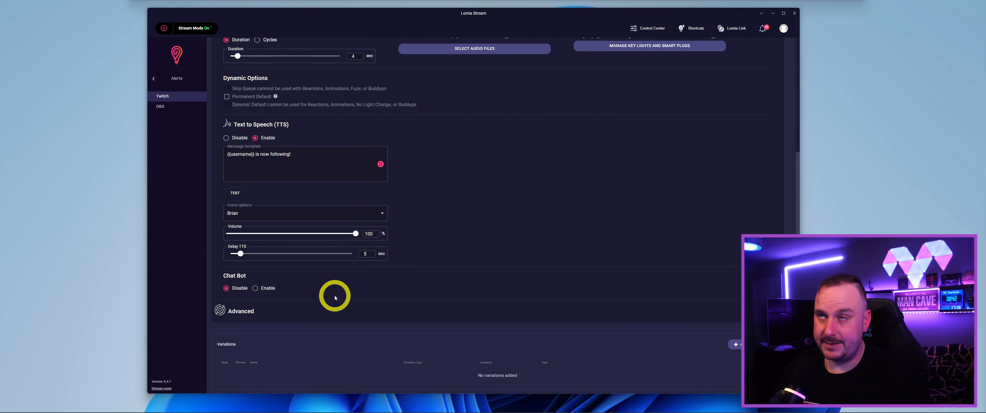
# - Enable the Chat Bot message for the Follower alert and refresh to apply the pending changes
pyautogui.click(255, 288)
pyautogui.scroll(-1, 315, 287)
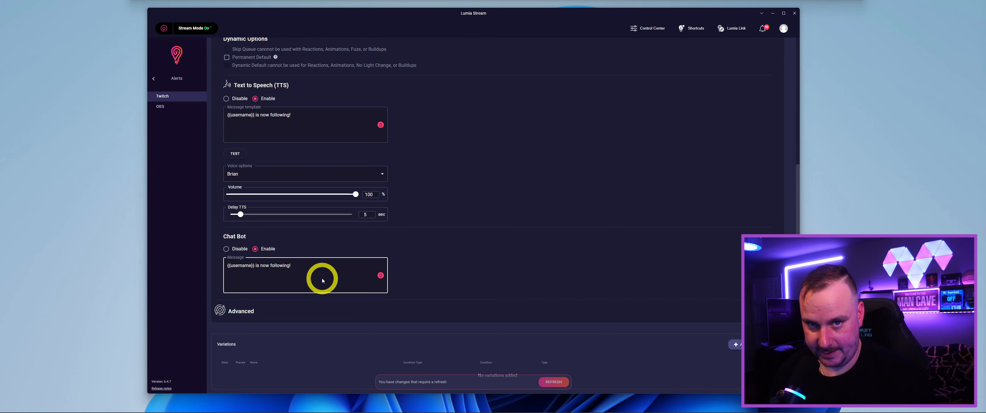
pyautogui.click(552, 383)
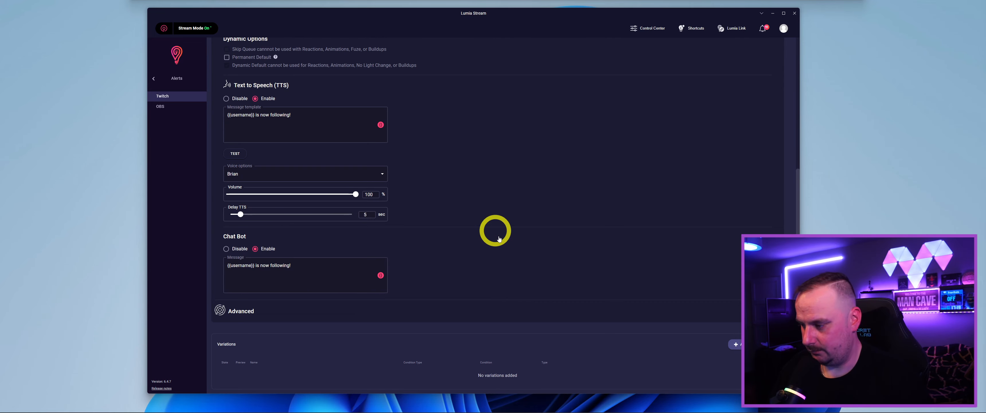
# - Examine the action types available under Twitch Actions in the Follower alert's Advanced settings, without adding an action
pyautogui.scroll(-2, 643, 328)
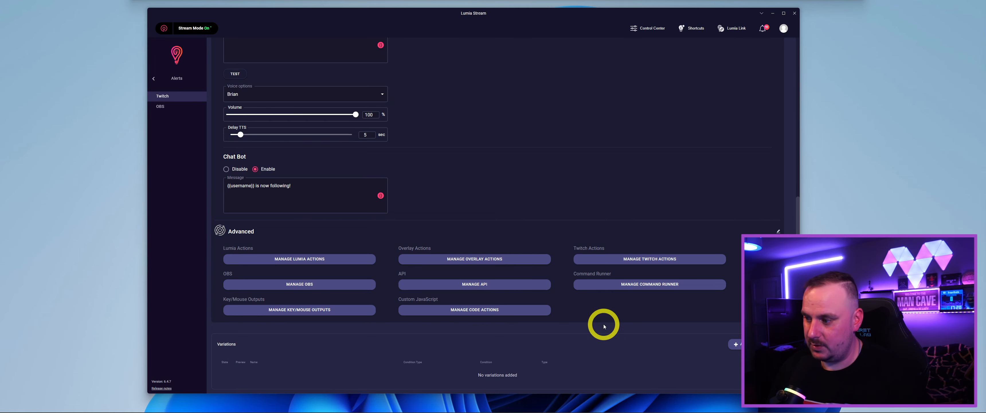
pyautogui.click(636, 259)
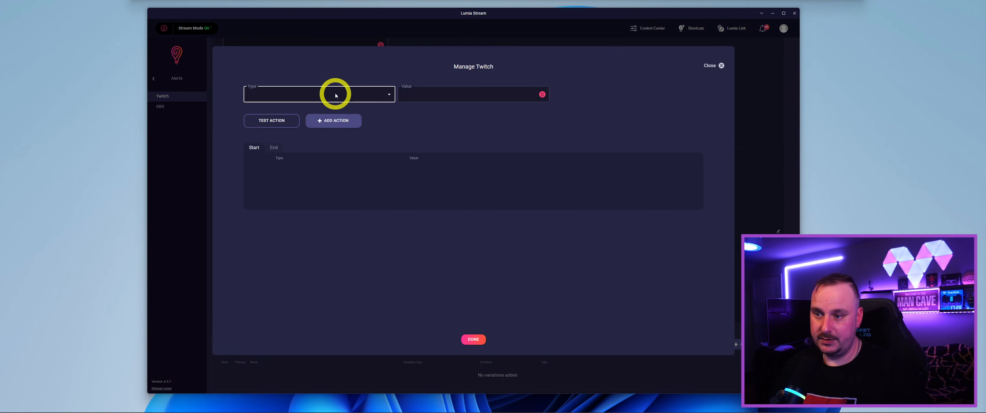
pyautogui.click(373, 99)
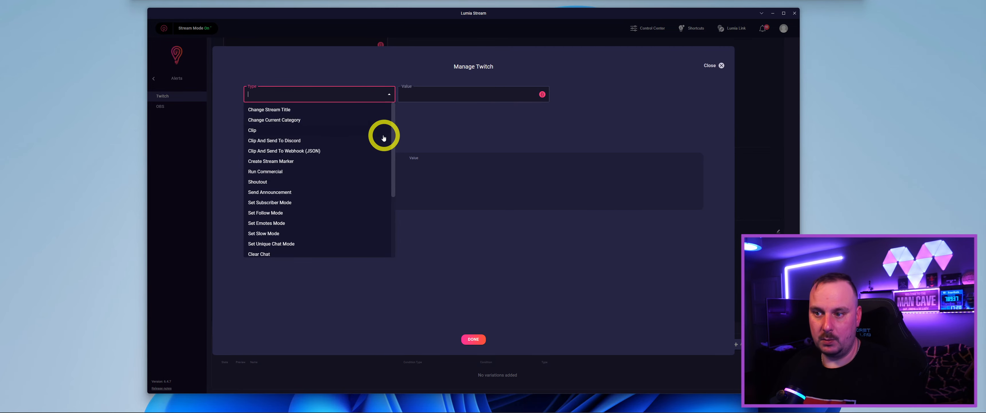
pyautogui.moveTo(394, 134); pyautogui.dragTo(396, 180)
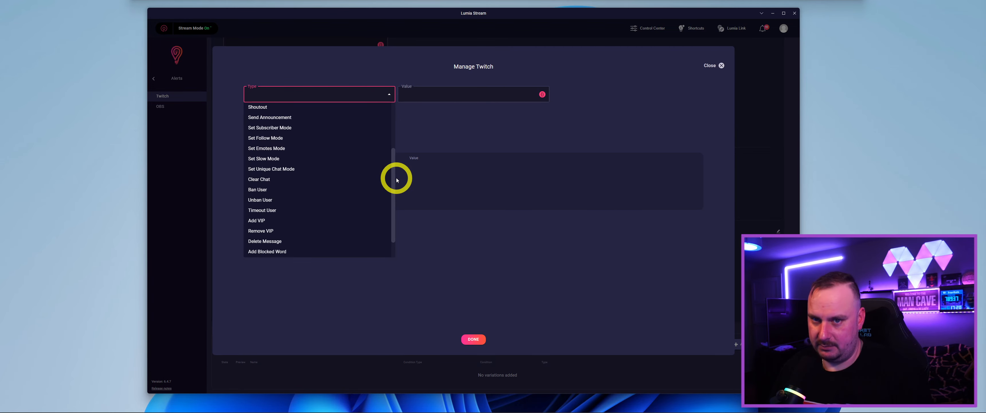
pyautogui.click(519, 132)
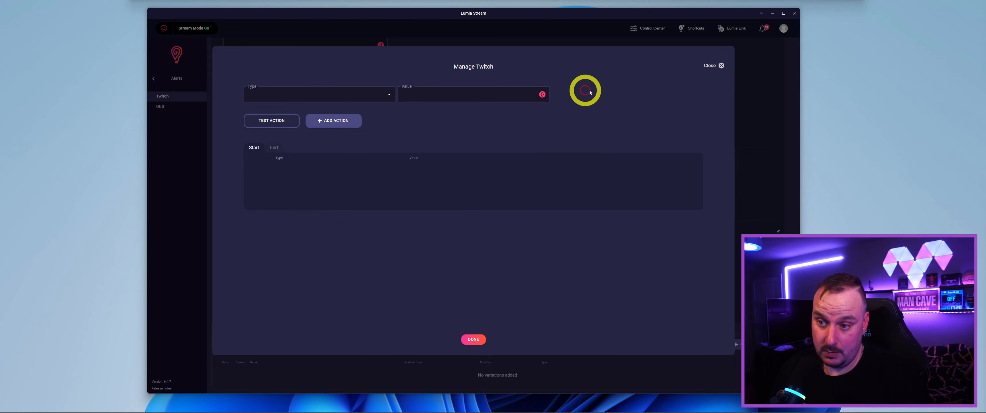
pyautogui.click(720, 71)
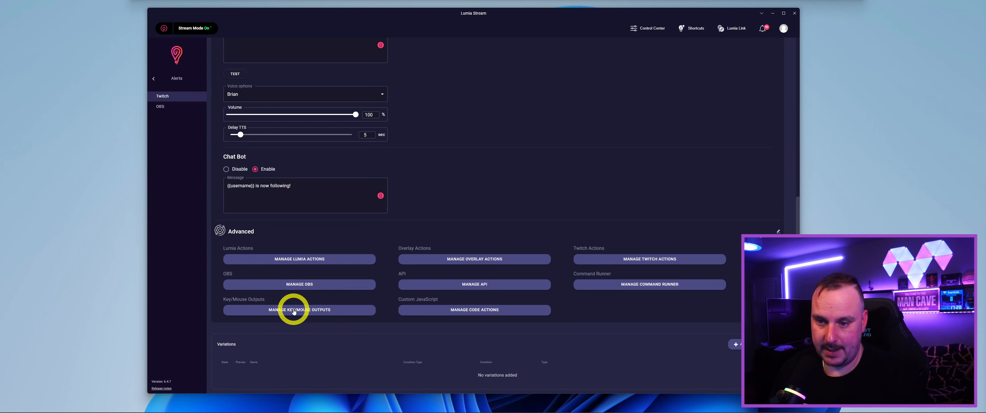
pyautogui.click(240, 231)
# - Try a Follower alert variation with the Random Trigger Based On Chance condition and close it without saving
pyautogui.click(736, 344)
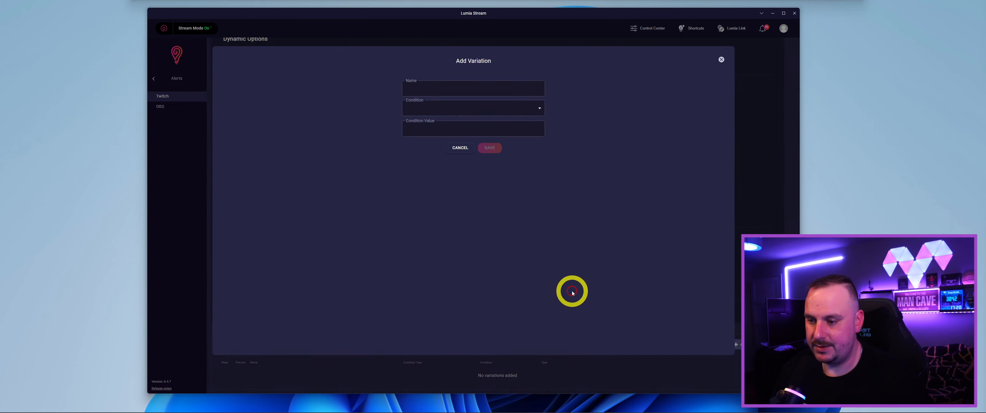
pyautogui.click(482, 92)
pyautogui.click(521, 106)
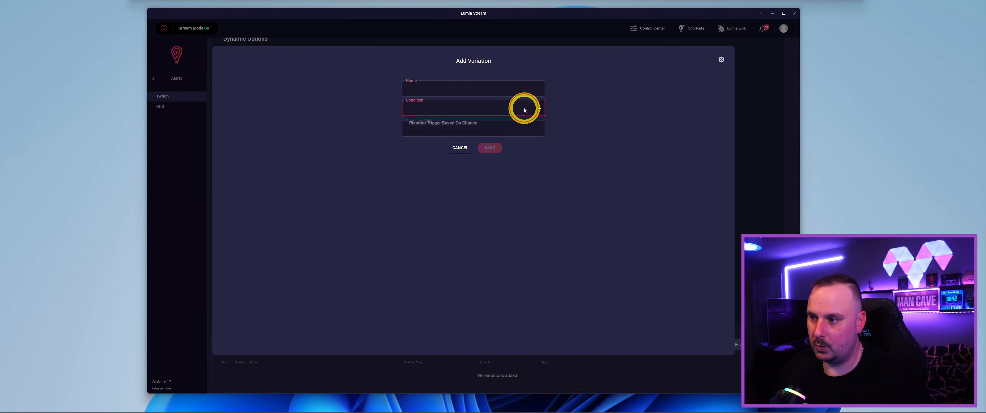
pyautogui.click(492, 124)
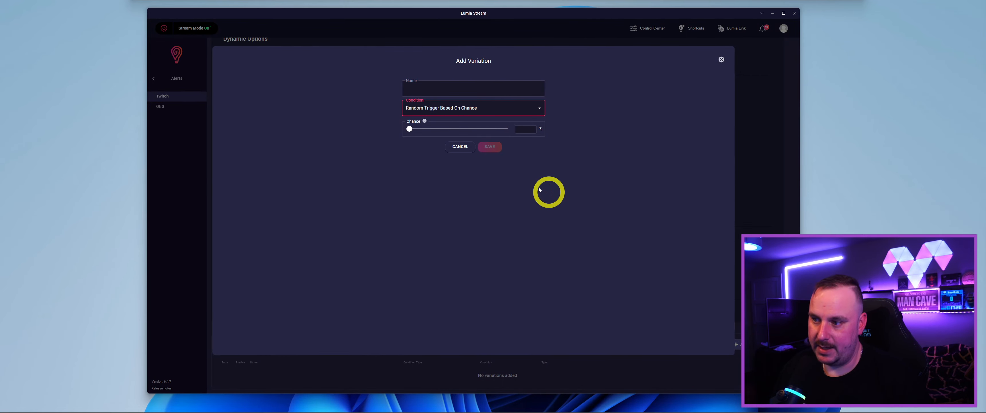
pyautogui.click(527, 130)
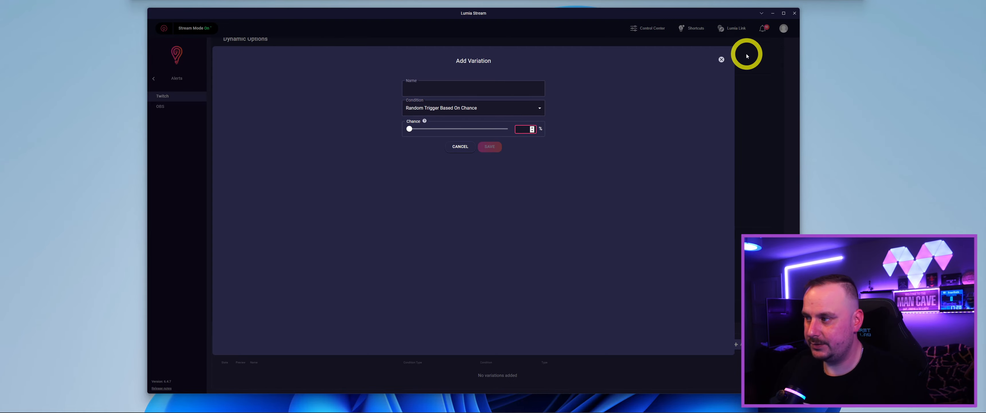
pyautogui.click(722, 60)
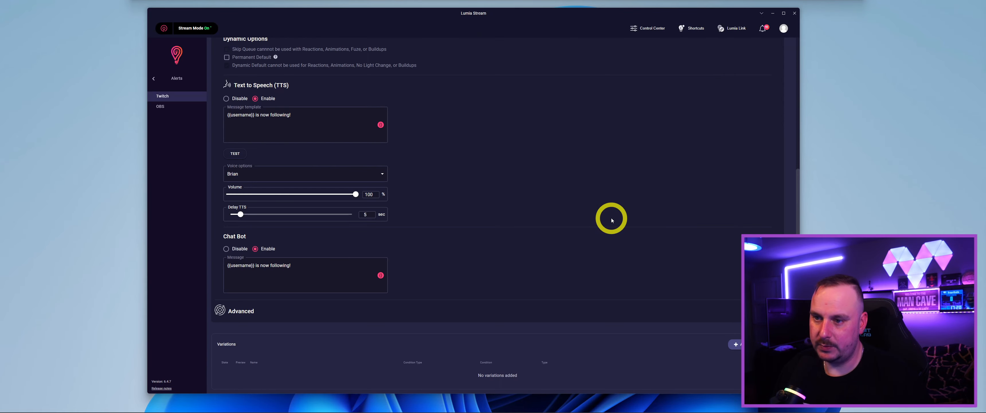
# - Open the Twitch Subscriber alert and review its settings, from Prime and gift sub options to variations
pyautogui.scroll(5, 611, 216)
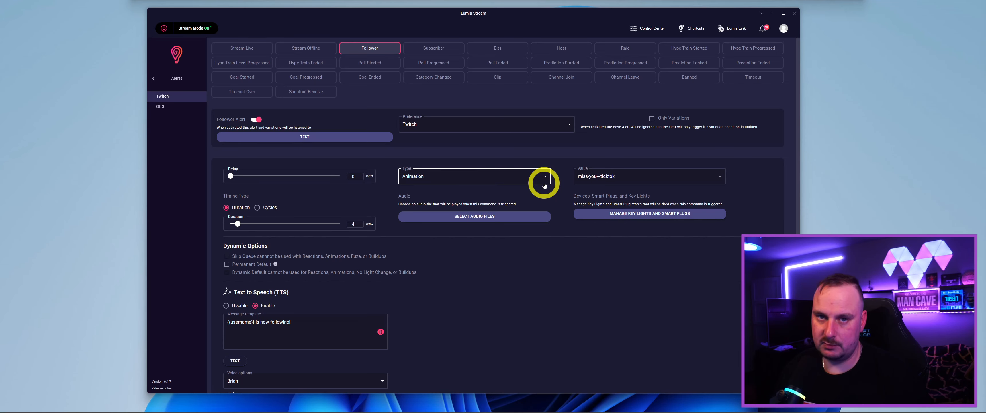
pyautogui.scroll(-5, 572, 218)
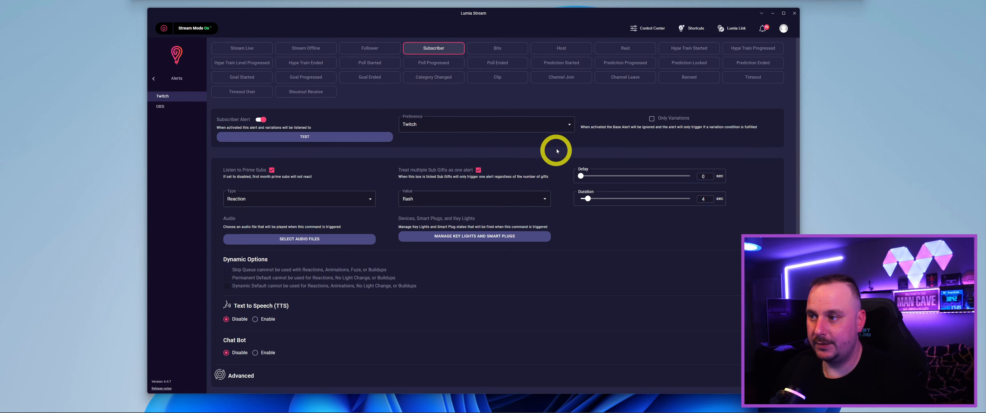
pyautogui.scroll(-3, 570, 231)
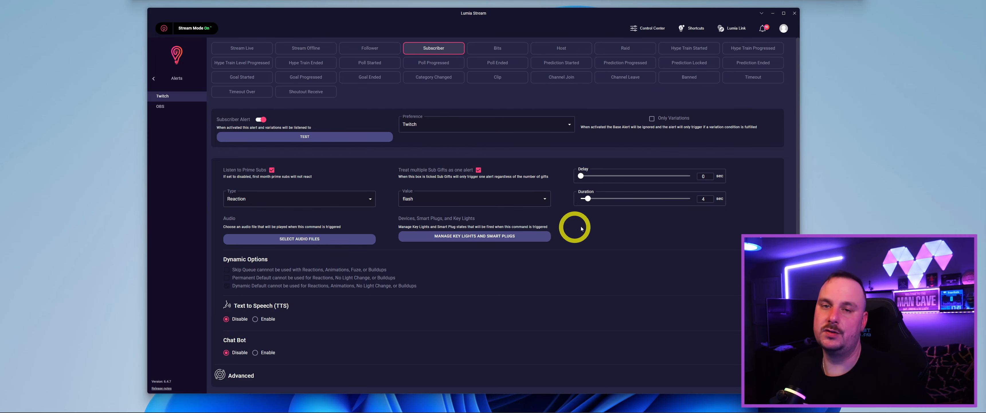
pyautogui.scroll(-2, 583, 238)
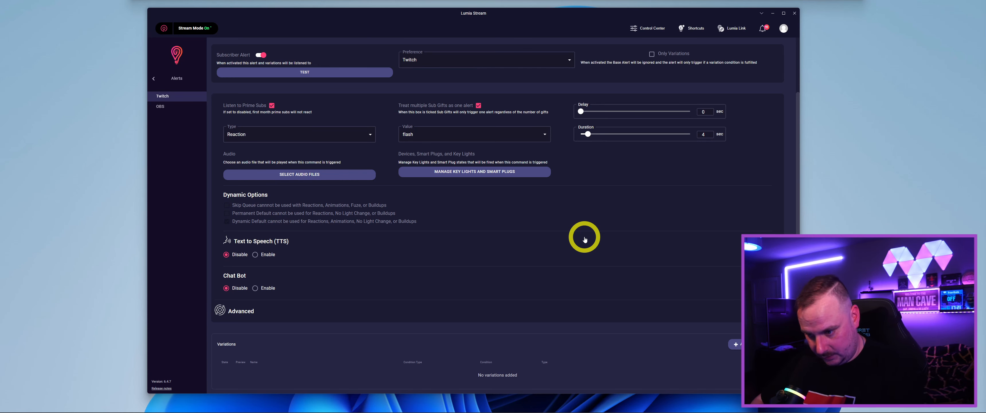
pyautogui.scroll(2, 508, 44)
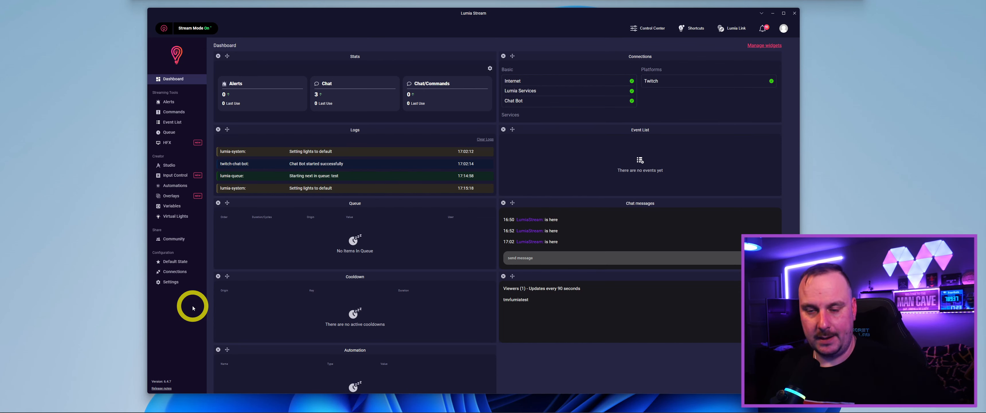
# - Review the command lists for Chat Commands, Chat Bot Commands, Twitch Points and Twitch Extensions
pyautogui.click(187, 113)
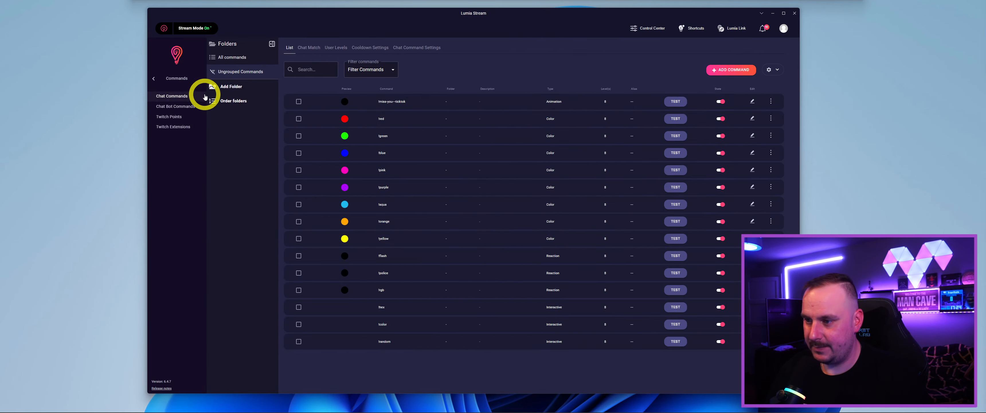
pyautogui.click(186, 97)
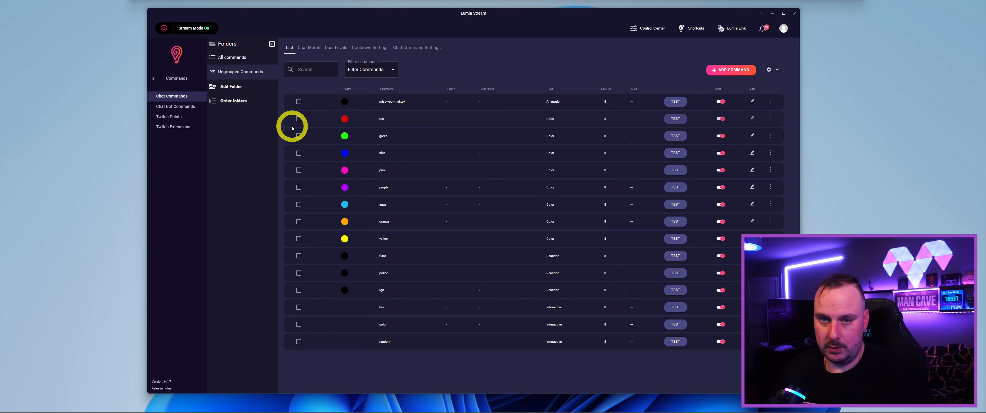
pyautogui.click(185, 105)
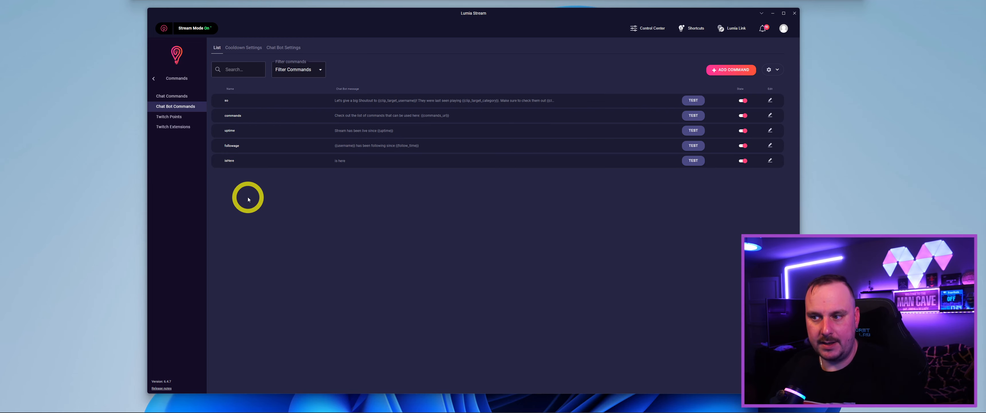
pyautogui.click(169, 117)
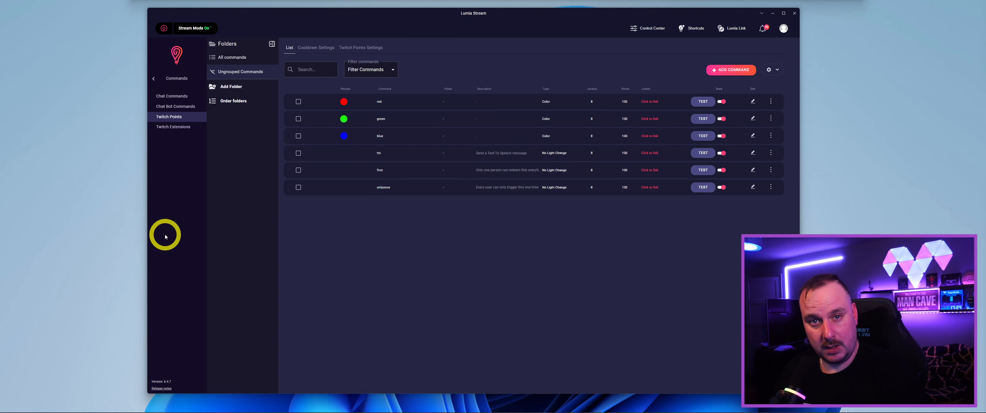
pyautogui.click(182, 126)
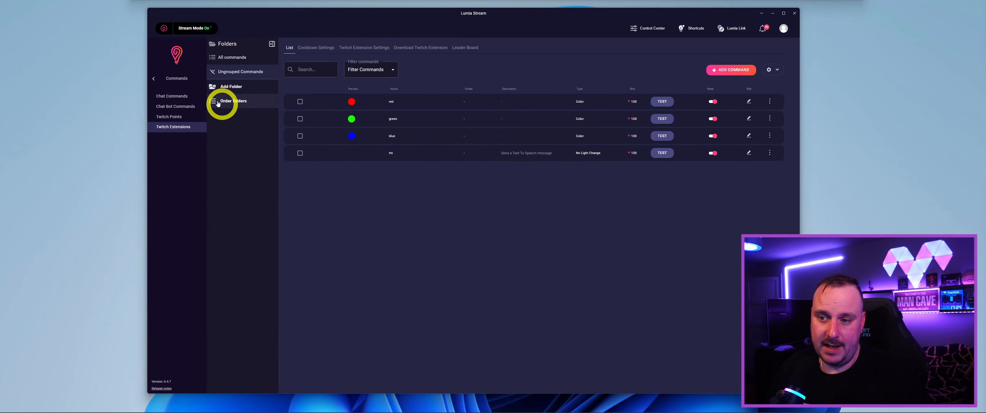
# - Check the folder creation form for Chat Commands and select the miss-you--ticktok command to view the bulk edit options
pyautogui.click(171, 97)
pyautogui.click(231, 88)
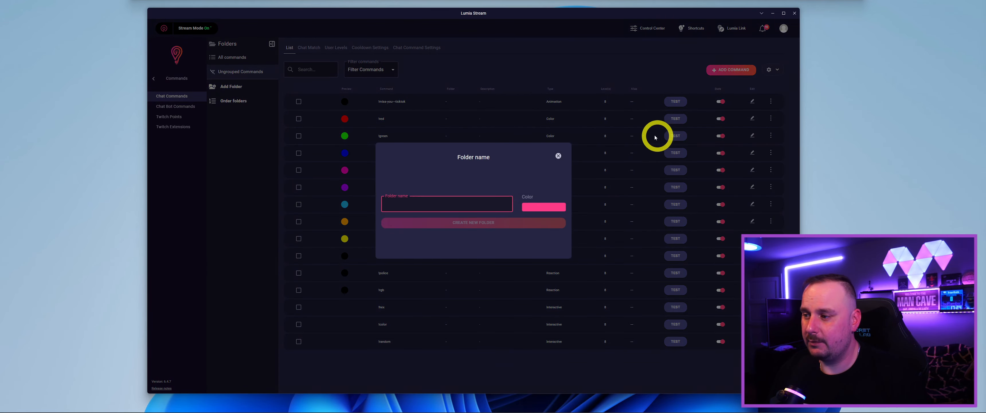
pyautogui.click(559, 156)
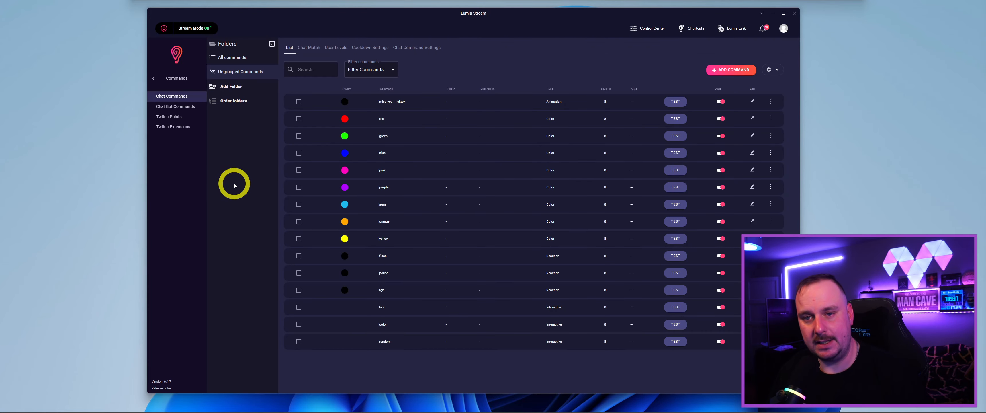
pyautogui.click(298, 103)
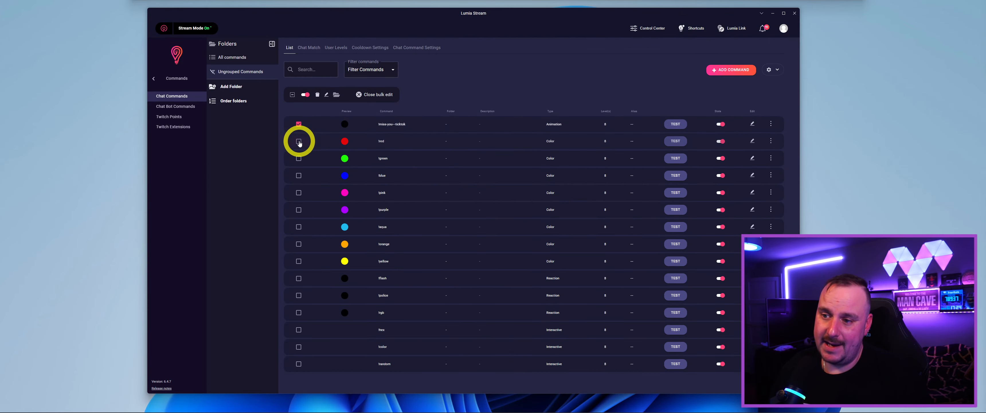
pyautogui.click(299, 142)
pyautogui.click(299, 141)
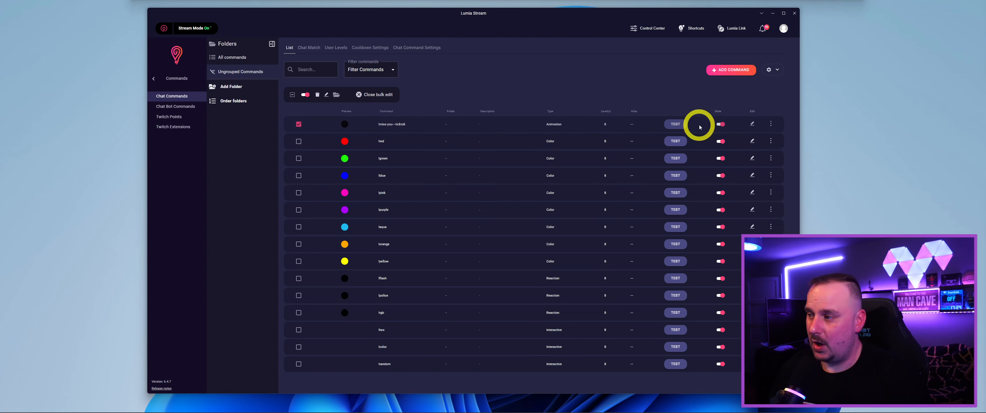
# - Open the miss-you--ticktok chat command for editing and view its Chat Bot message settings
pyautogui.click(752, 122)
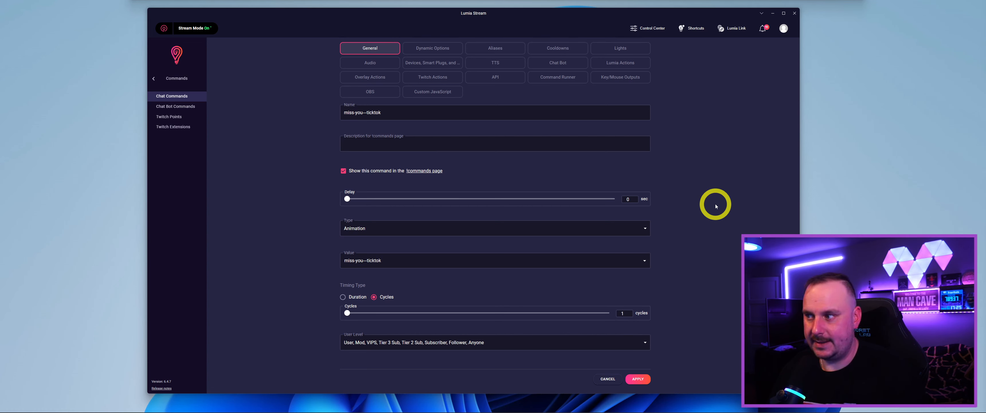
pyautogui.click(566, 64)
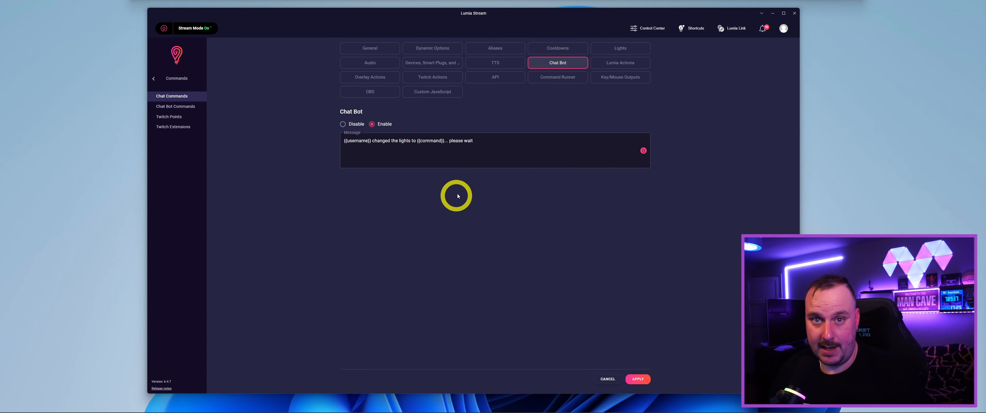